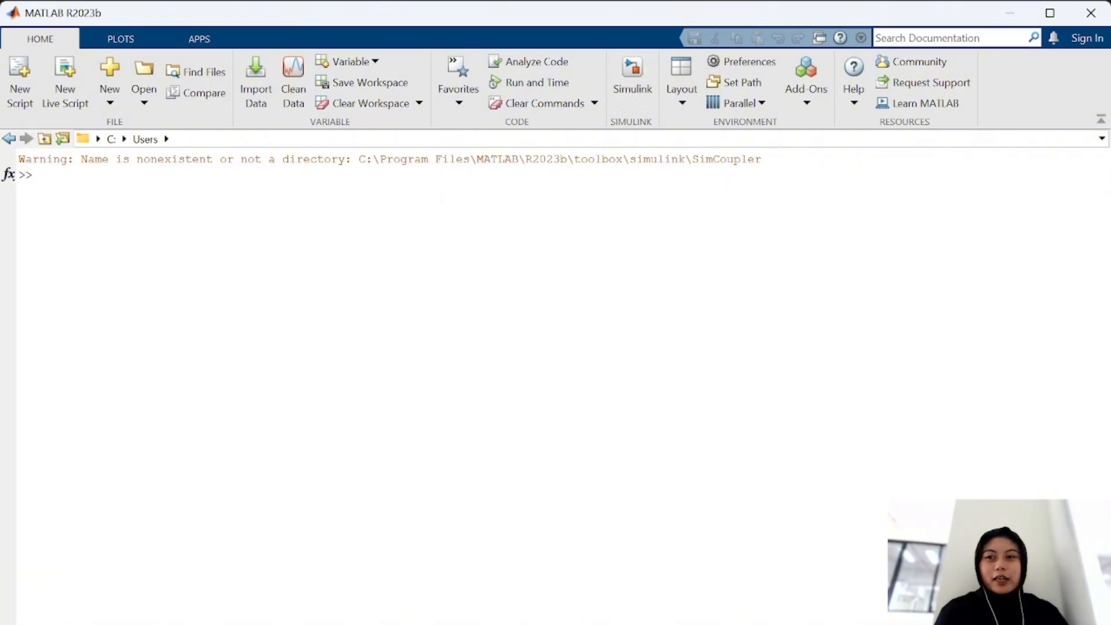
# Start Simulink from MATLAB and create a blank model in a maximized window
pyautogui.write('simulink')
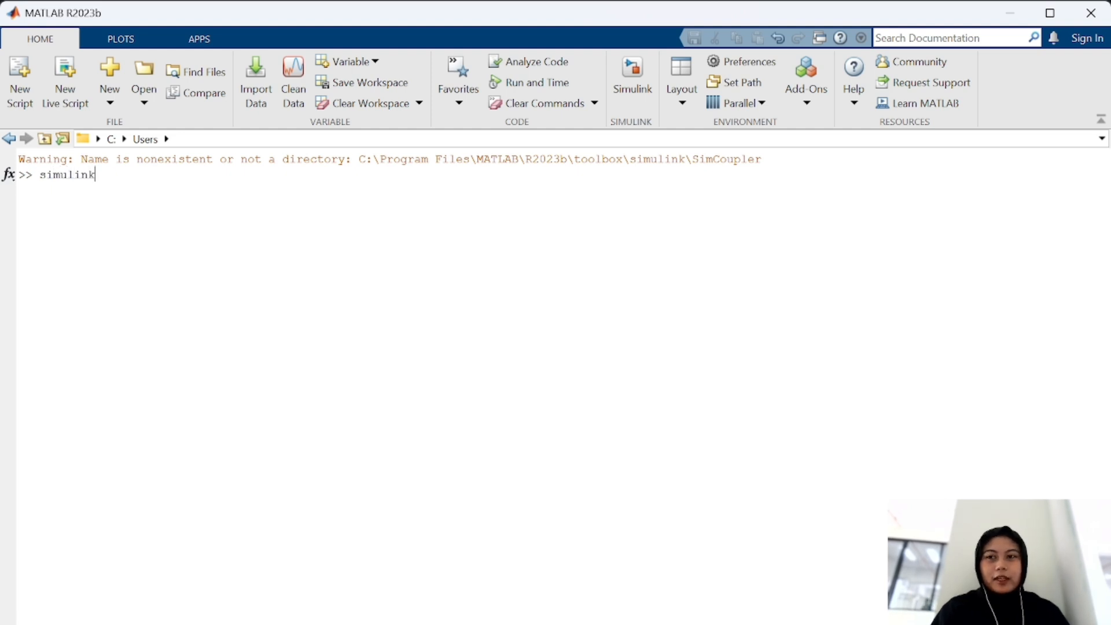
pyautogui.click(636, 85)
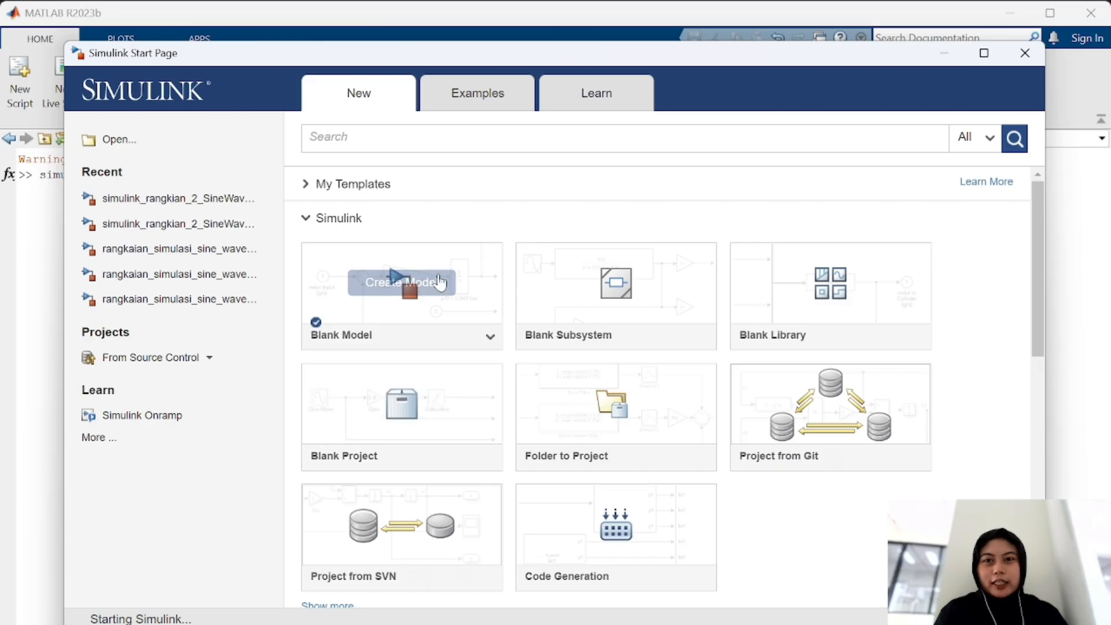
pyautogui.click(409, 288)
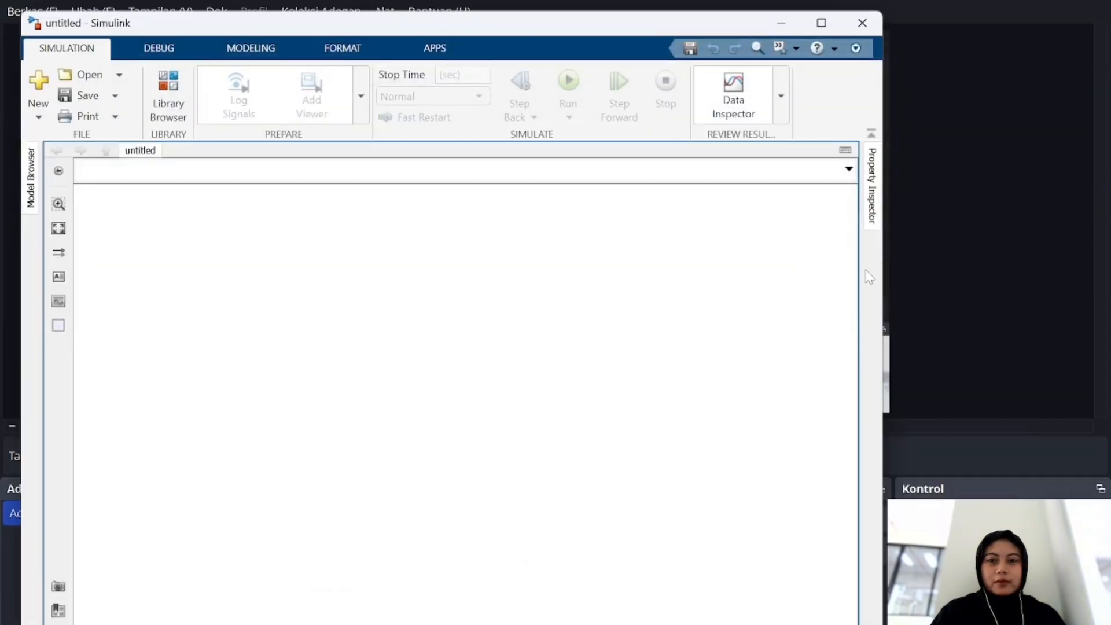
pyautogui.click(805, 23)
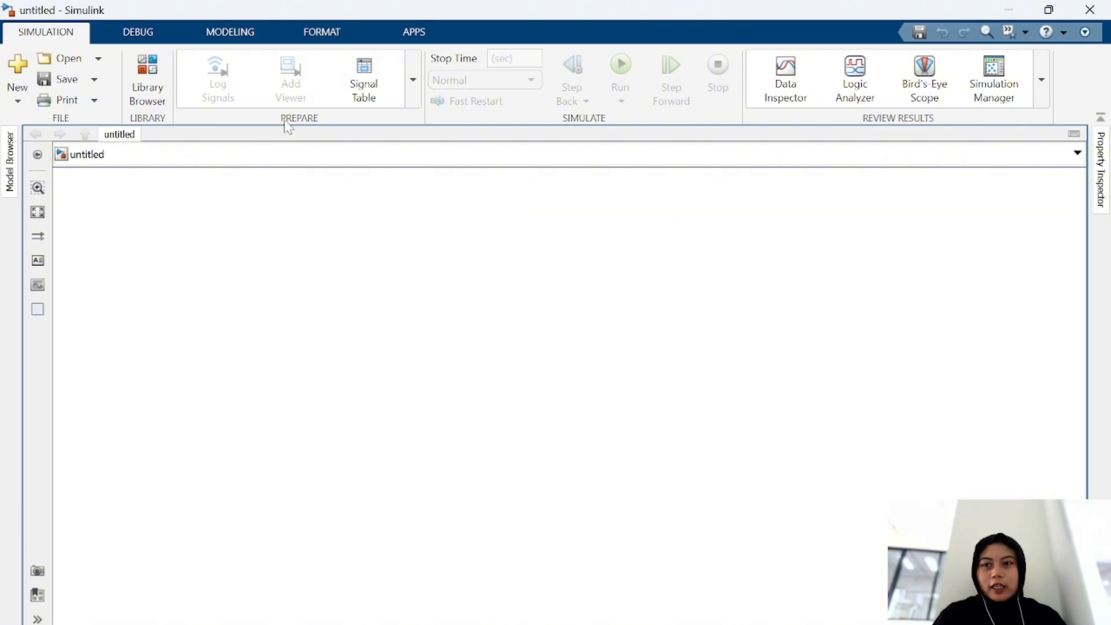
# Add a Sine Wave block from the Simulink Sources library to the blank model
pyautogui.click(151, 77)
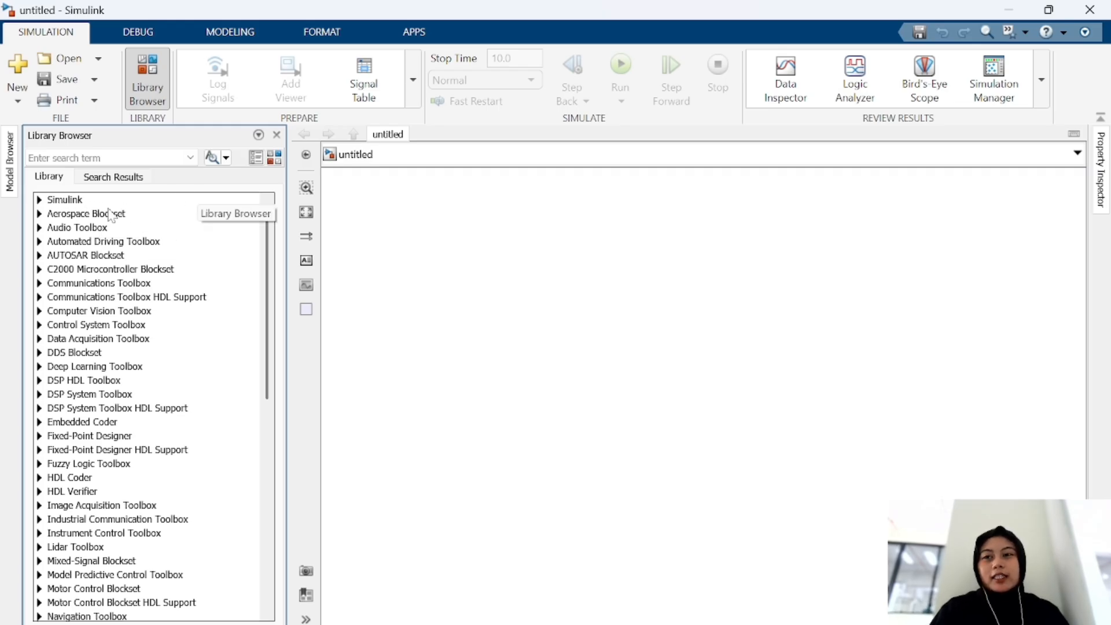
pyautogui.click(39, 200)
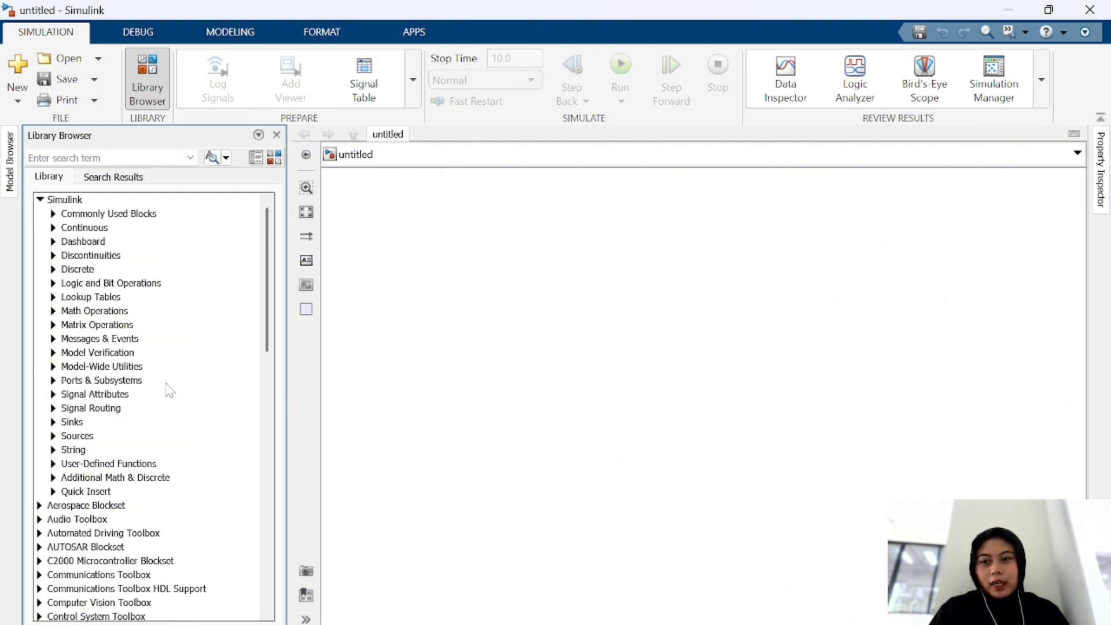
pyautogui.click(53, 436)
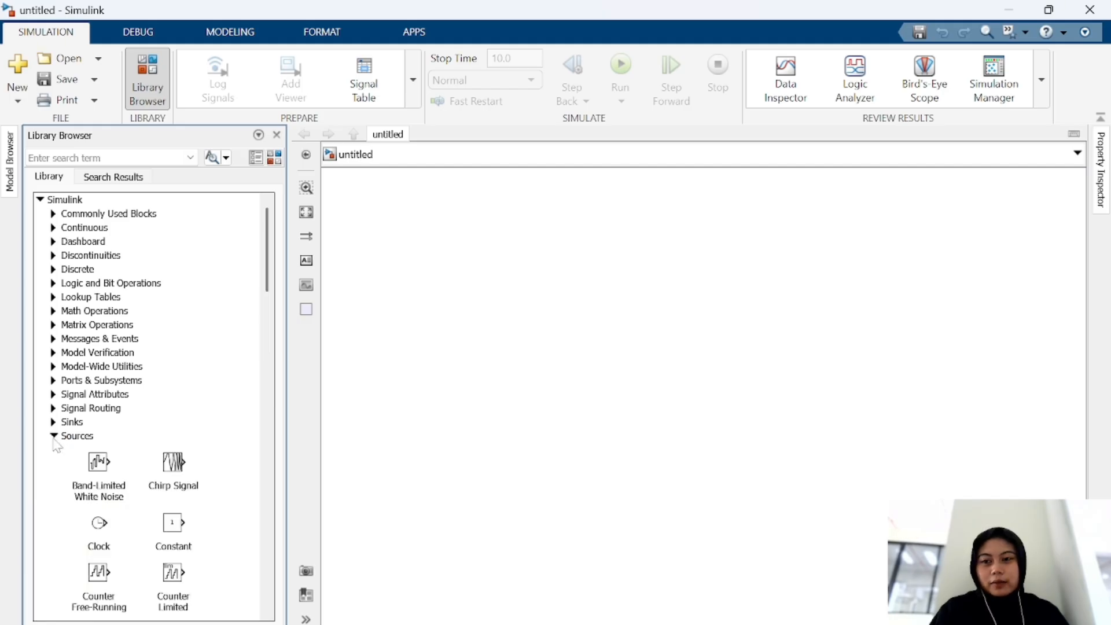
pyautogui.moveTo(268, 277); pyautogui.dragTo(259, 408)
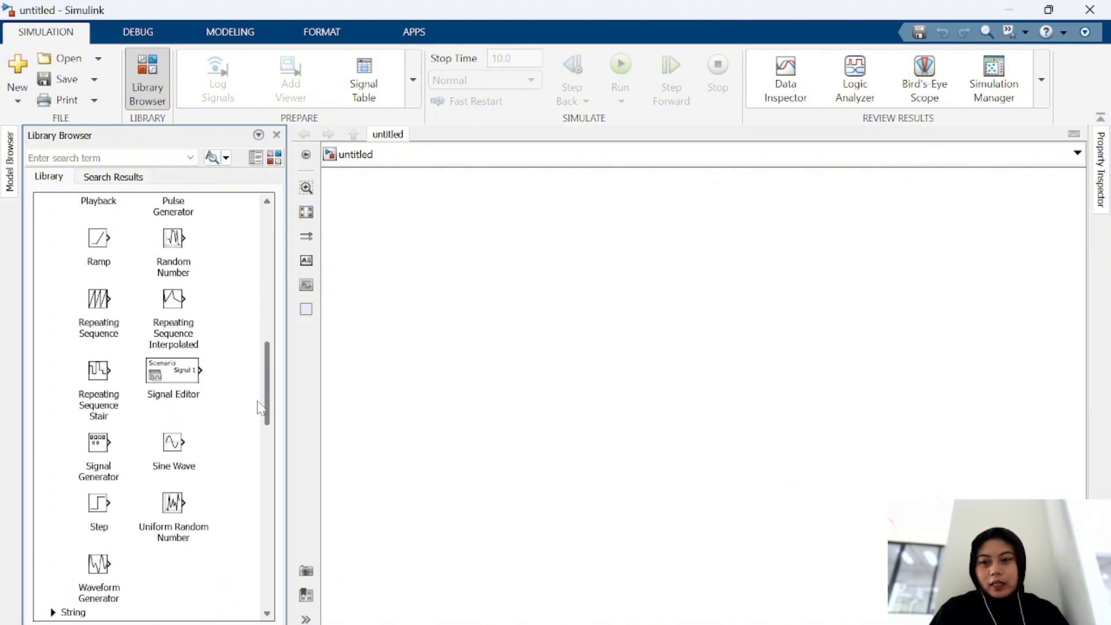
pyautogui.click(174, 457)
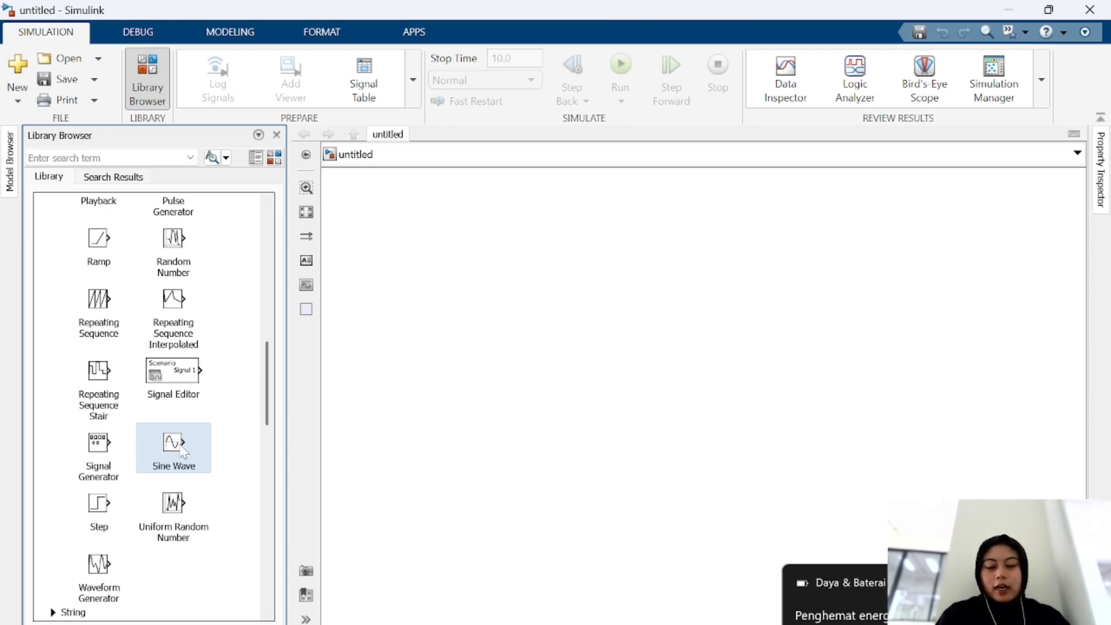
pyautogui.moveTo(180, 445)
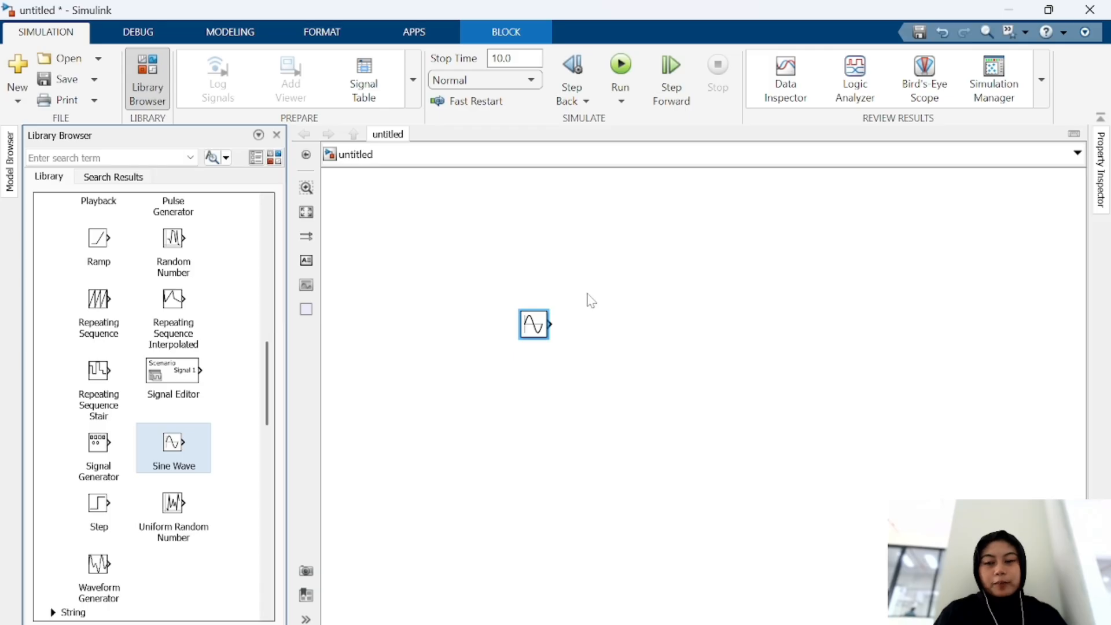
# Add a Scope block from the Simulink Sinks library, placing it level with and to the right of the Sine Wave block
pyautogui.scroll(10, 277, 347)
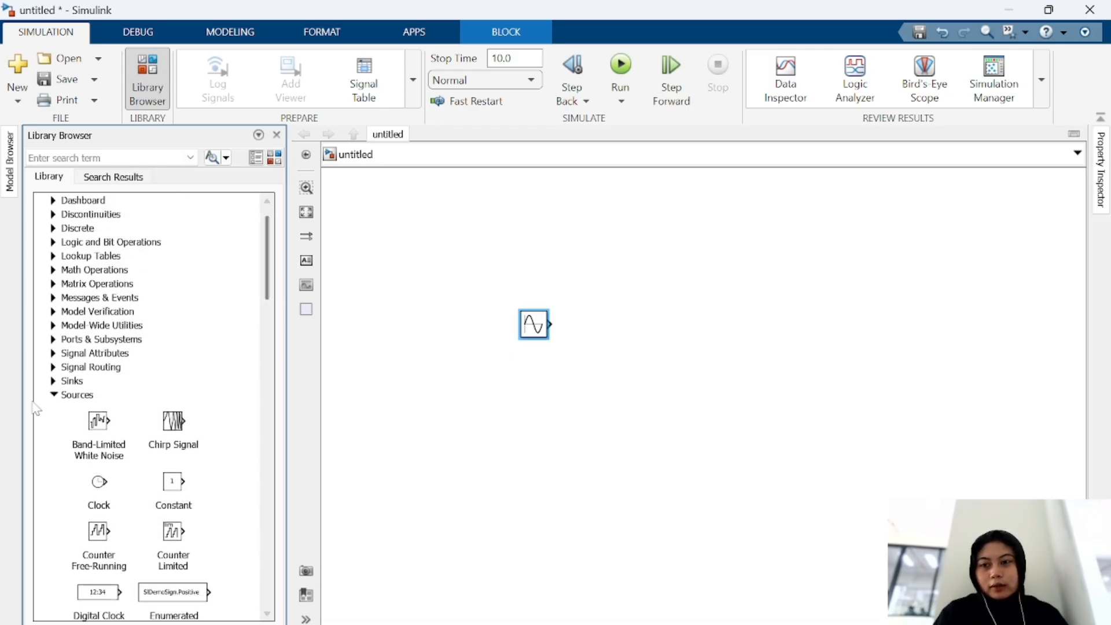
pyautogui.click(53, 382)
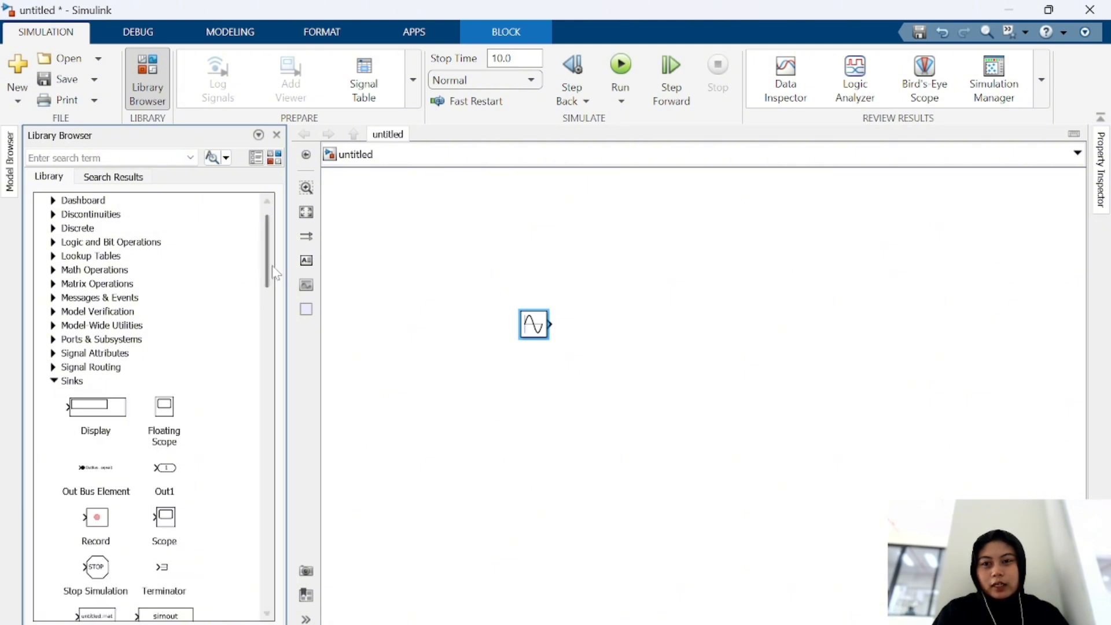
pyautogui.scroll(-3, 231, 347)
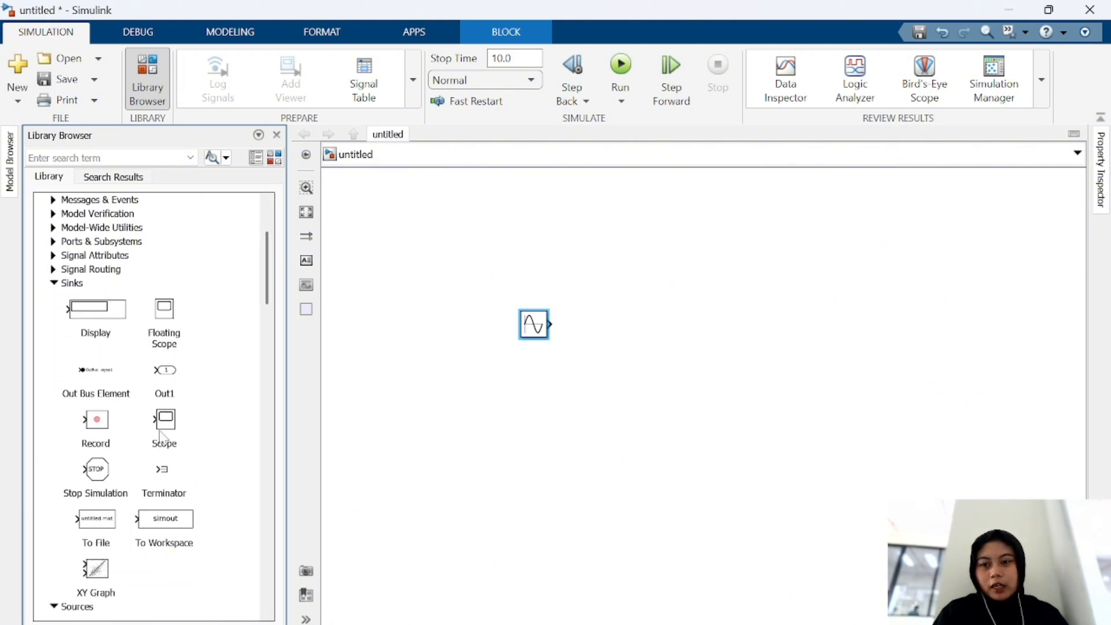
pyautogui.click(163, 437)
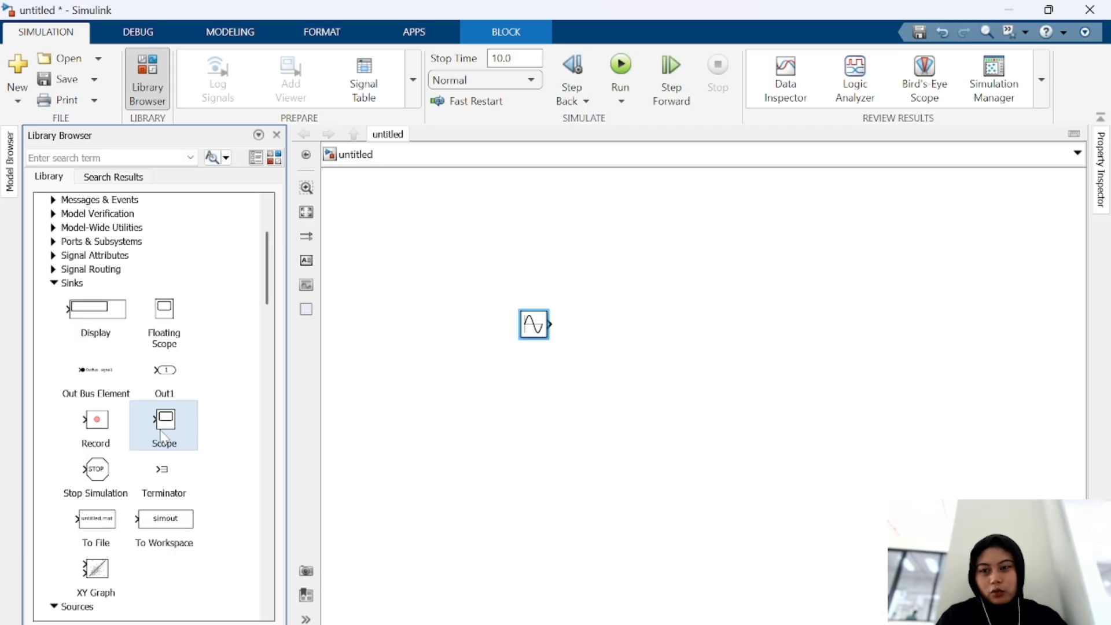
pyautogui.moveTo(163, 438); pyautogui.dragTo(694, 327)
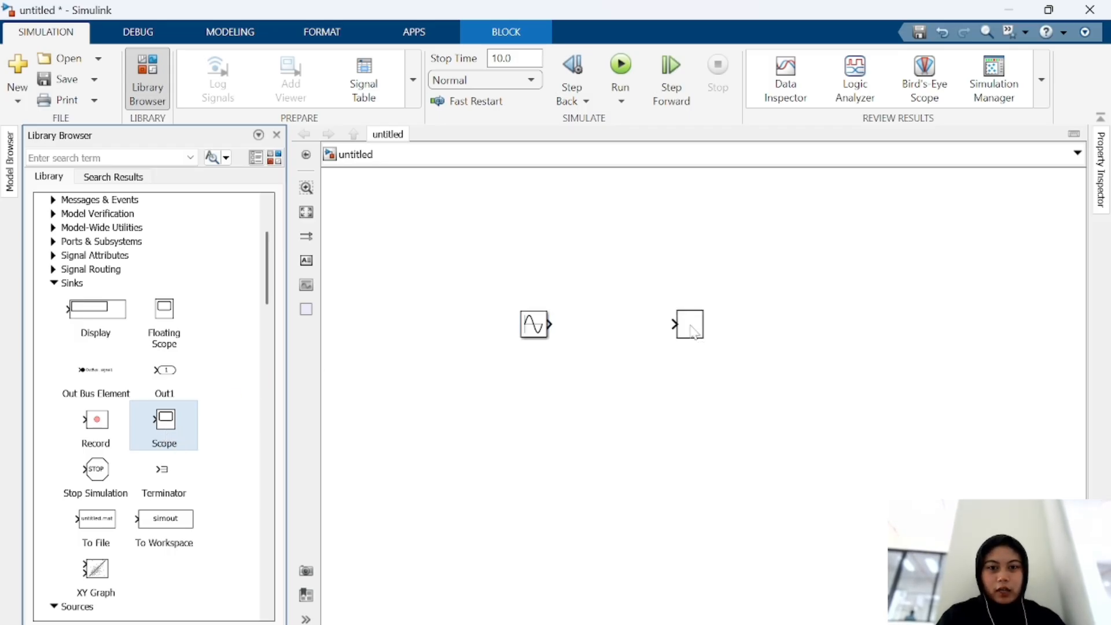
pyautogui.click(567, 395)
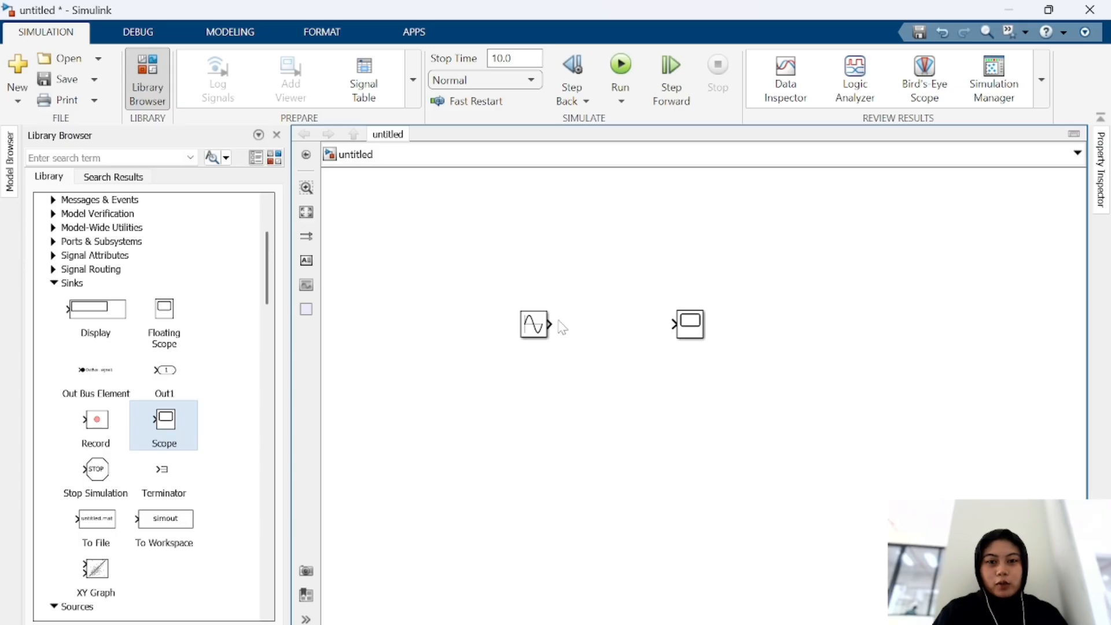
# Connect the Sine Wave block's output to the Scope block's input
pyautogui.click(551, 325)
pyautogui.click(673, 324)
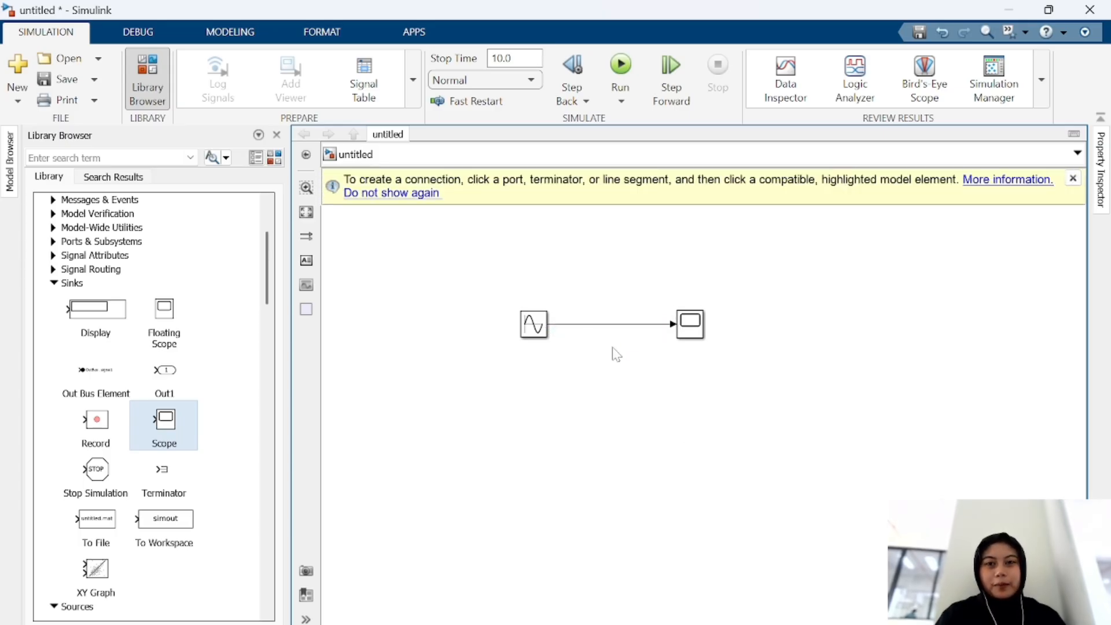
pyautogui.click(535, 334)
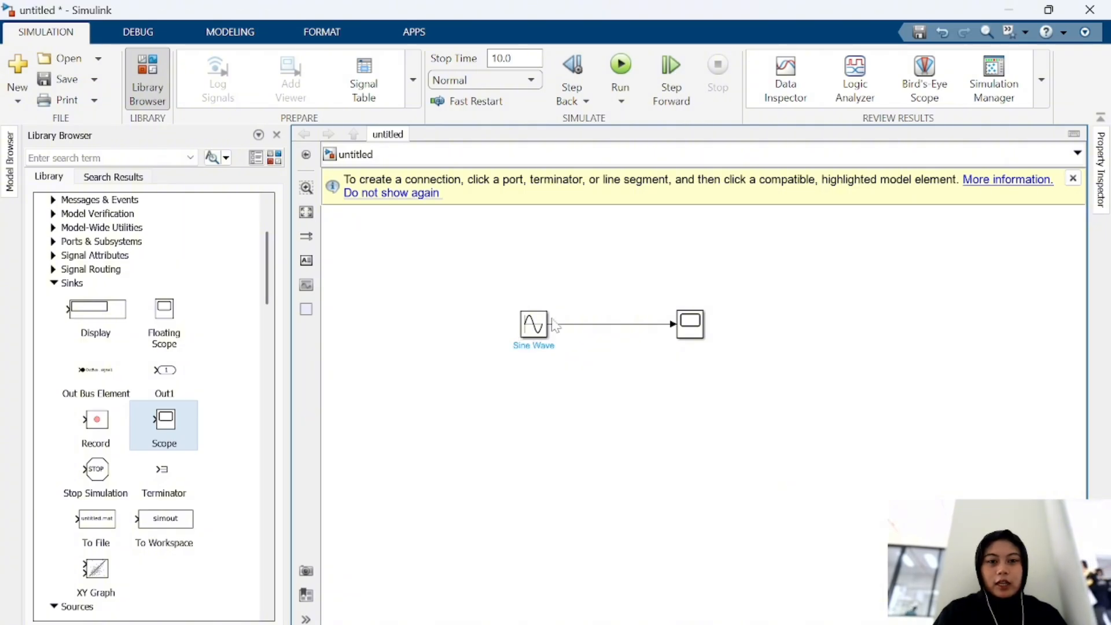
pyautogui.click(615, 366)
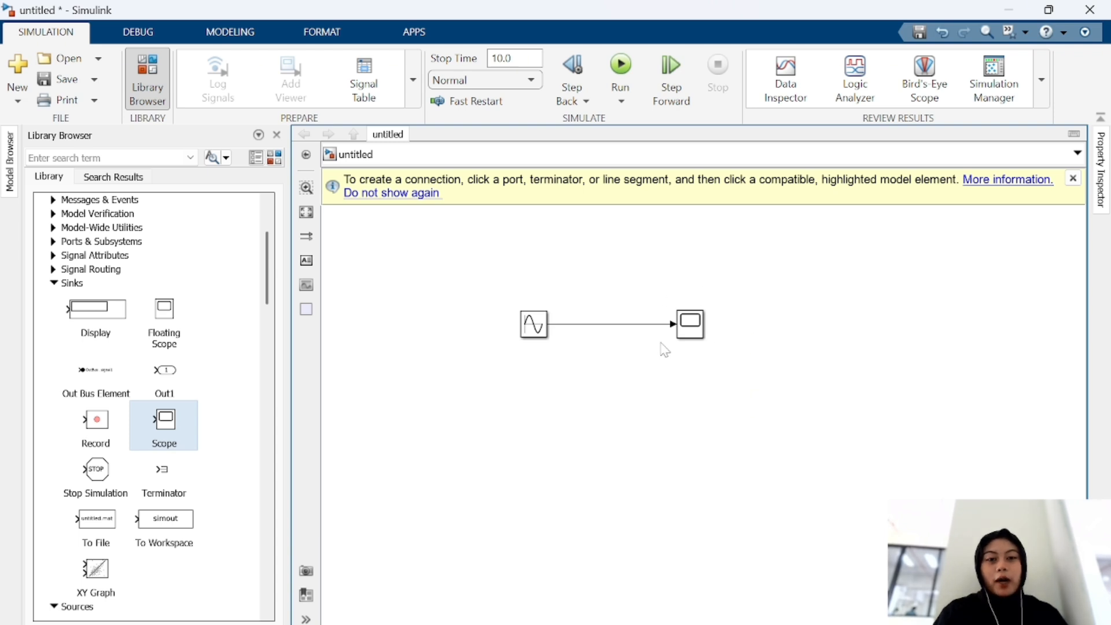
# Set the Sine Wave block's amplitude to 7
pyautogui.click(533, 332)
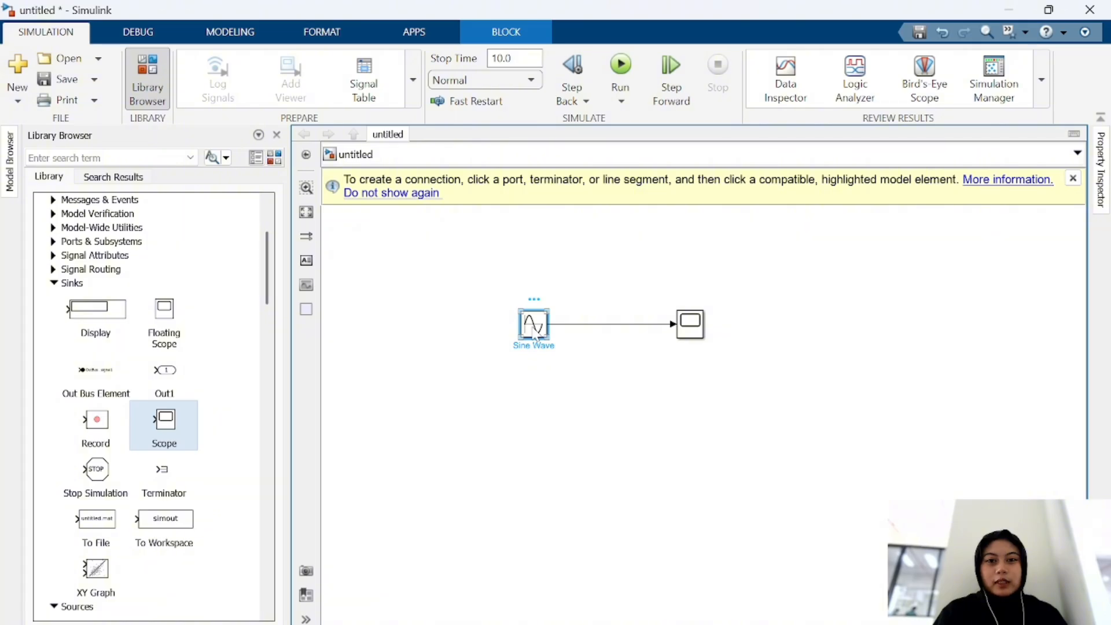
pyautogui.doubleClick(532, 333)
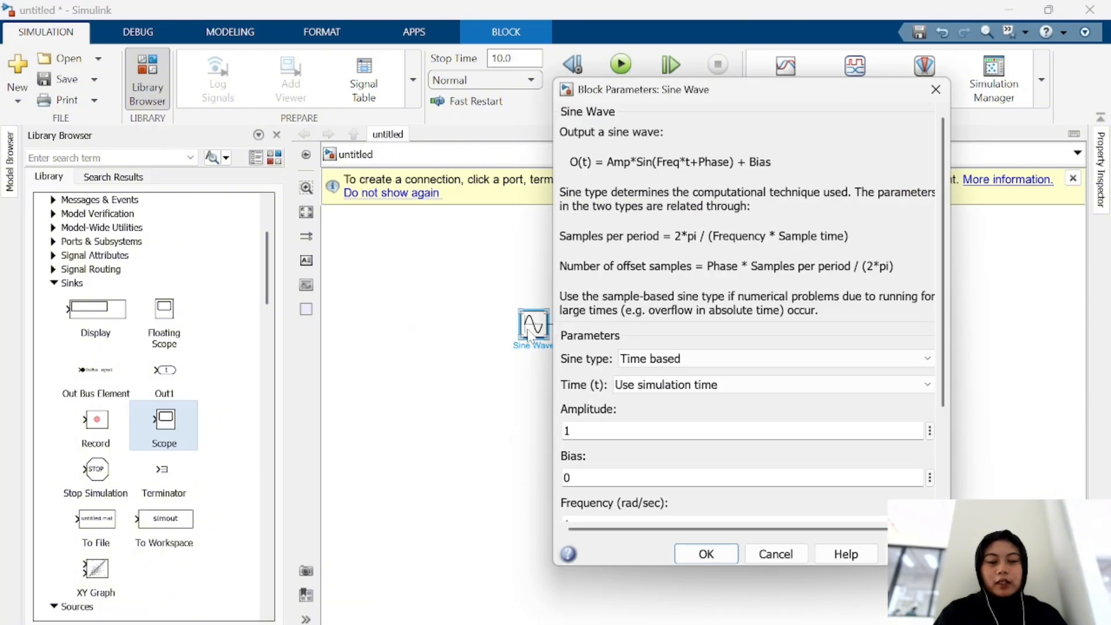
pyautogui.doubleClick(567, 430)
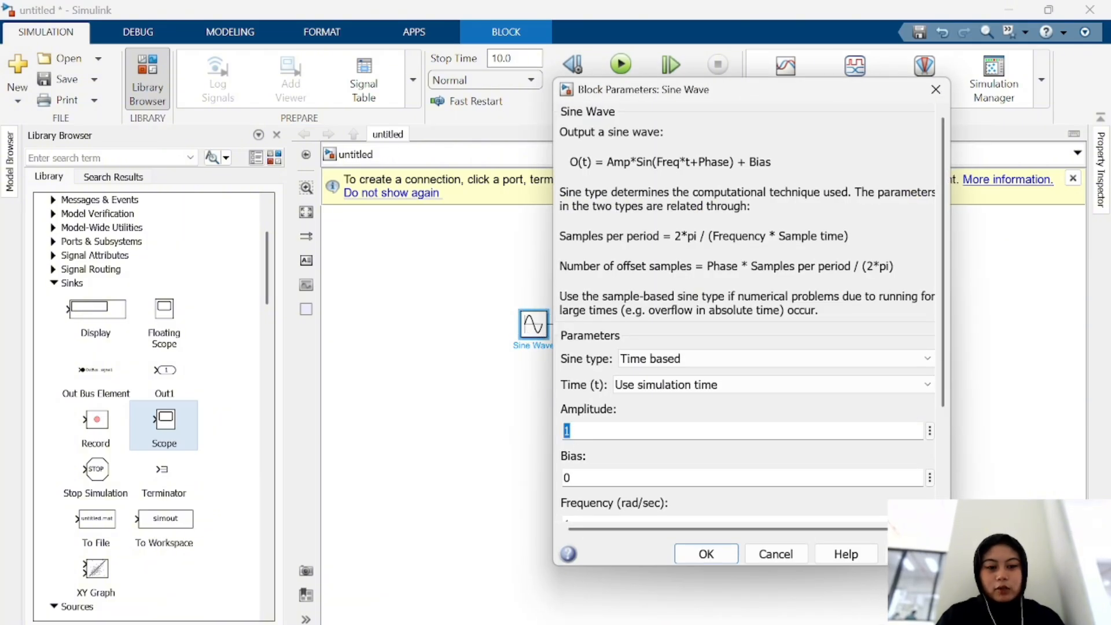
pyautogui.press('BackSpace')
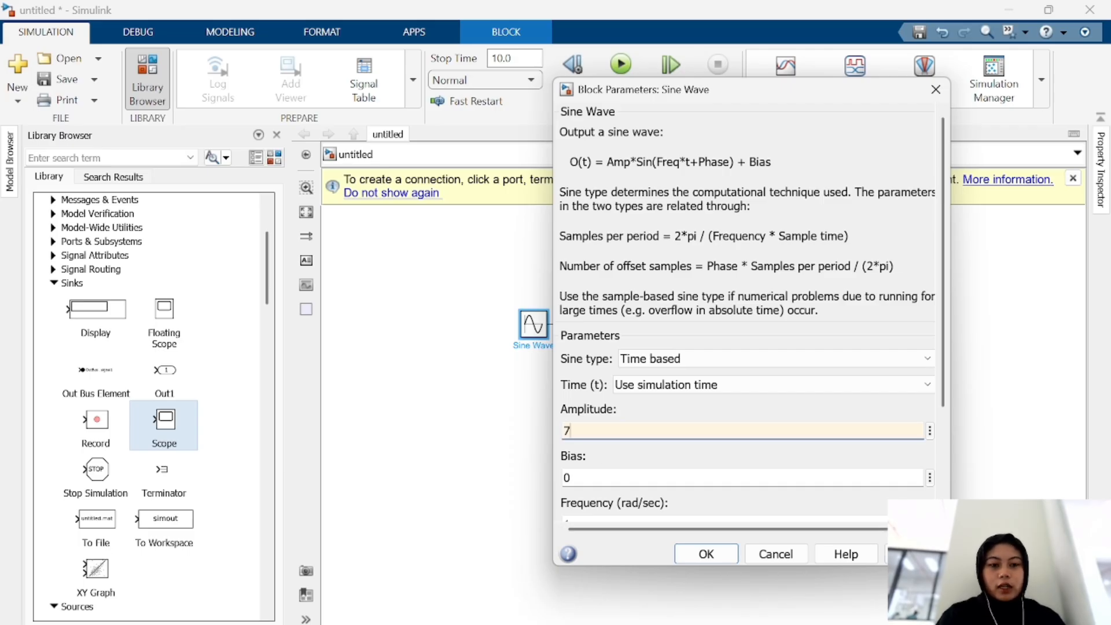
pyautogui.click(915, 554)
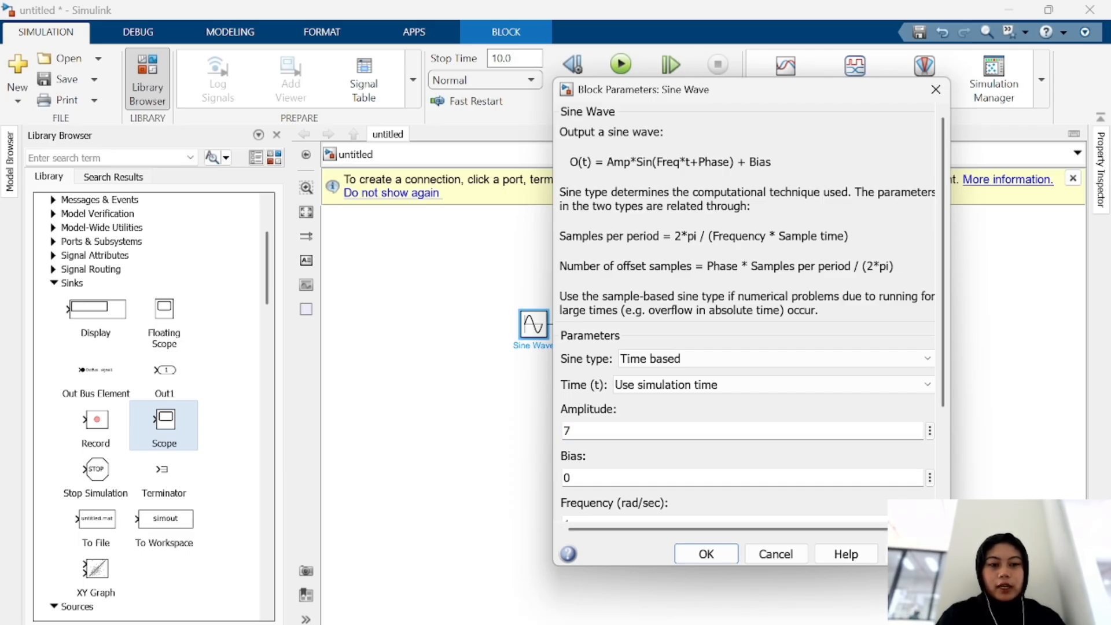
pyautogui.click(706, 554)
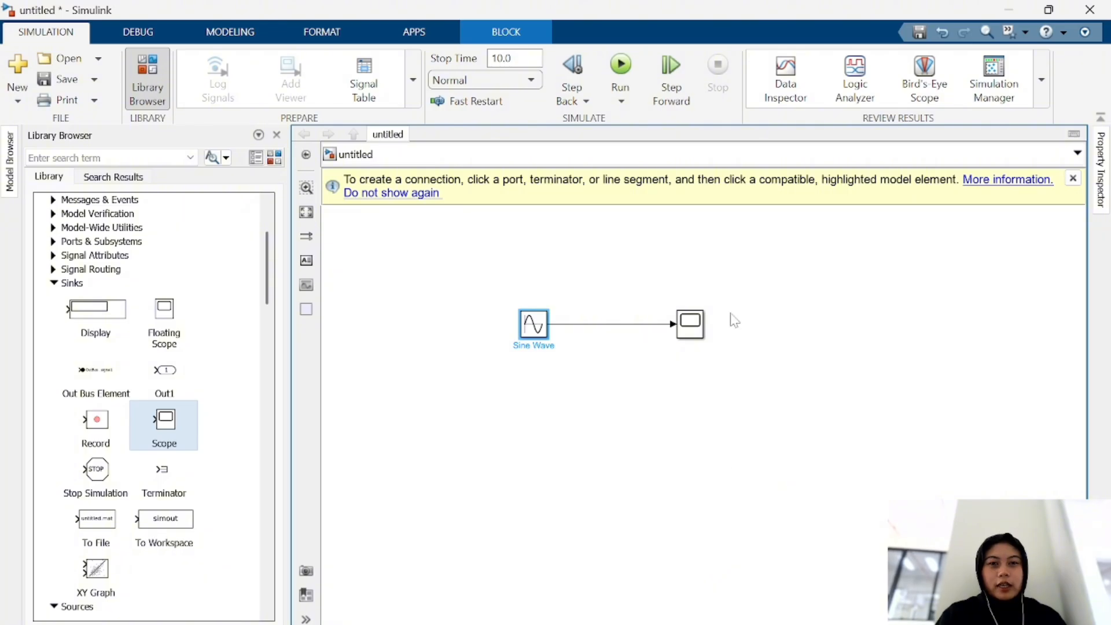
# Run the simulation with the amplitude of 7, view the waveform in the Scope, and close it
pyautogui.click(622, 64)
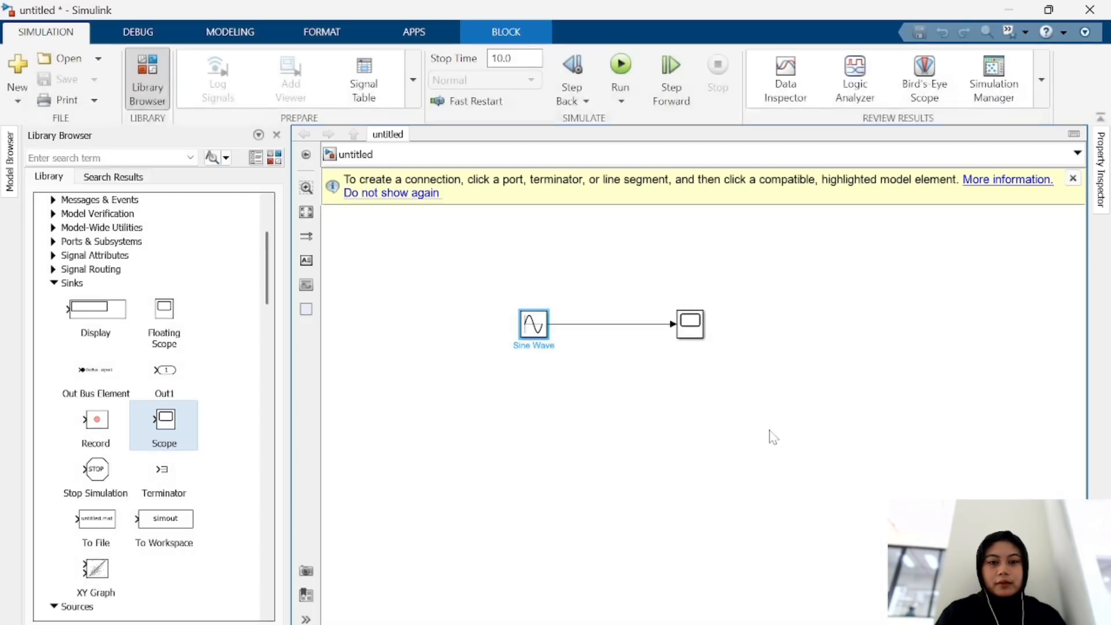
pyautogui.click(688, 330)
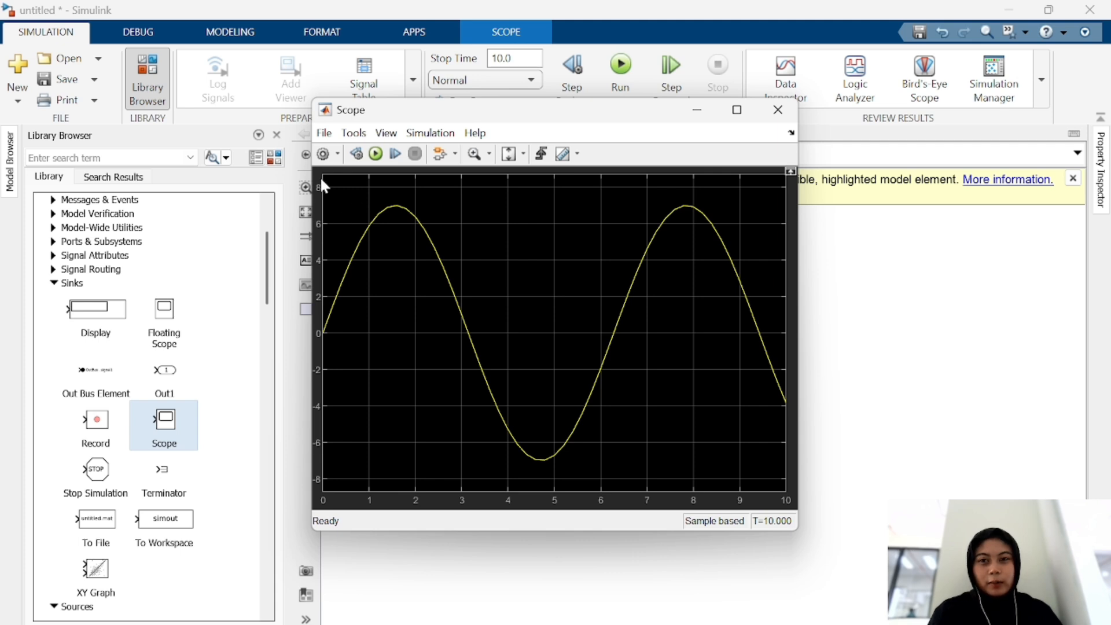
pyautogui.click(778, 110)
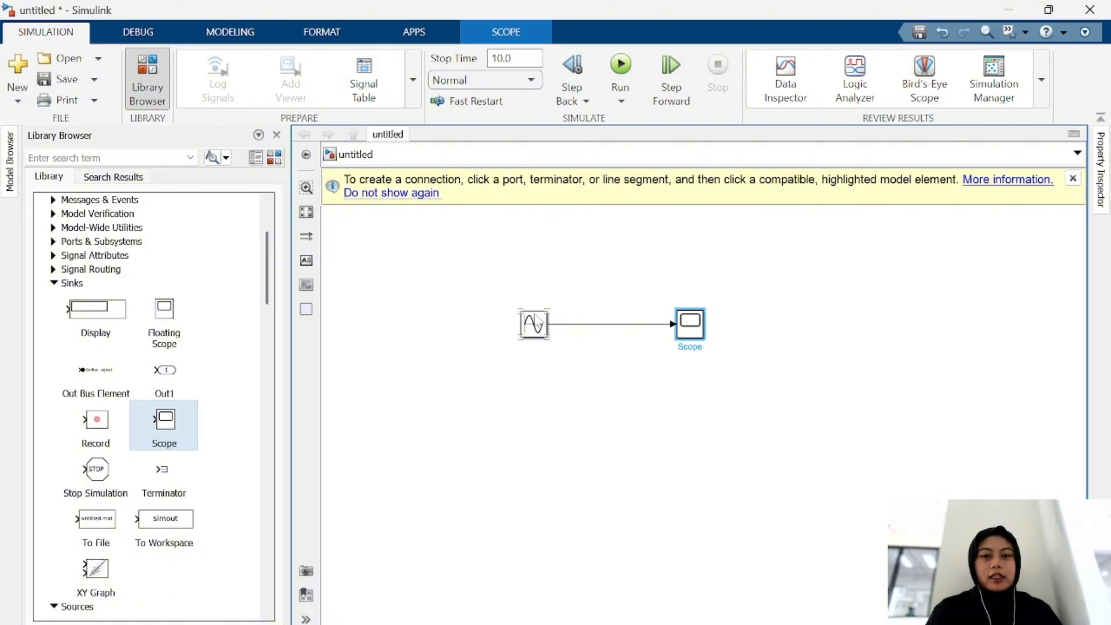
# Set the Sine Wave block's amplitude to 5
pyautogui.doubleClick(533, 324)
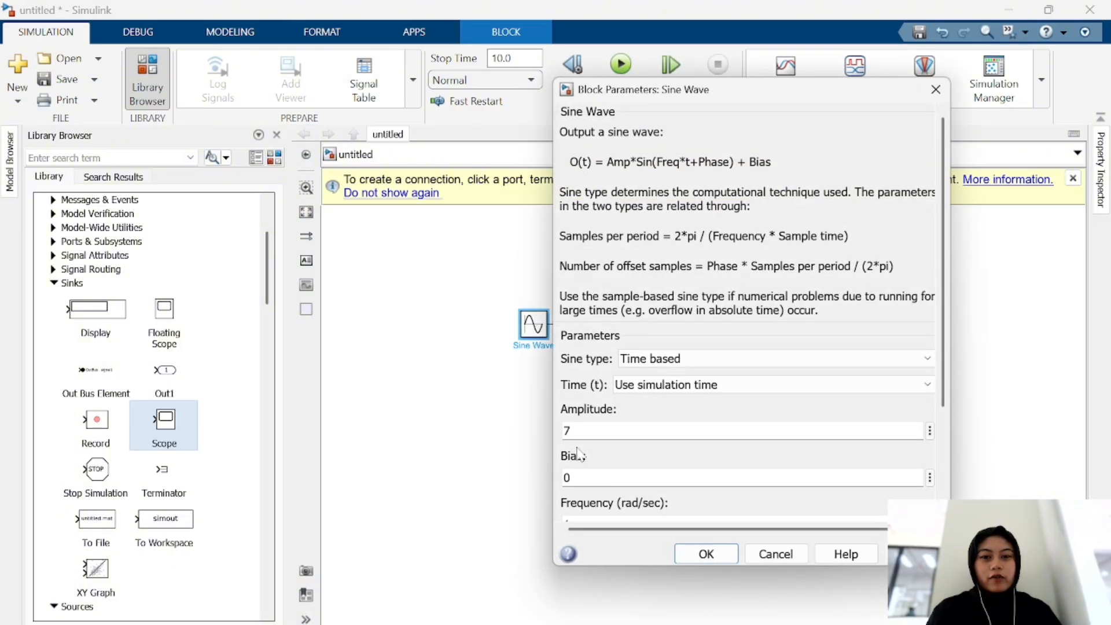
pyautogui.doubleClick(567, 431)
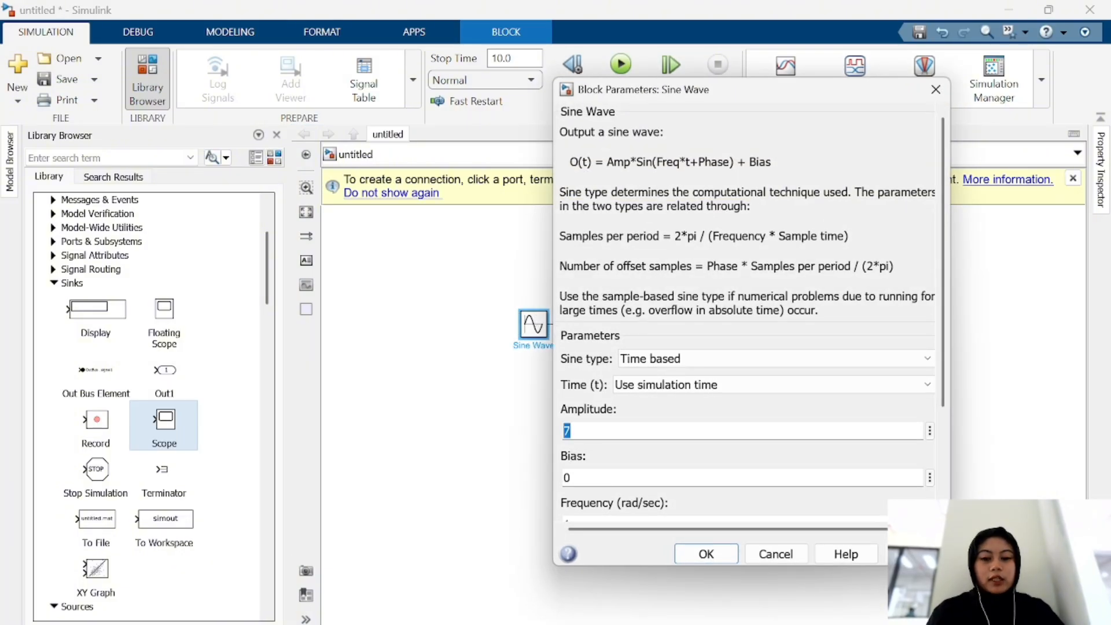
pyautogui.write('5')
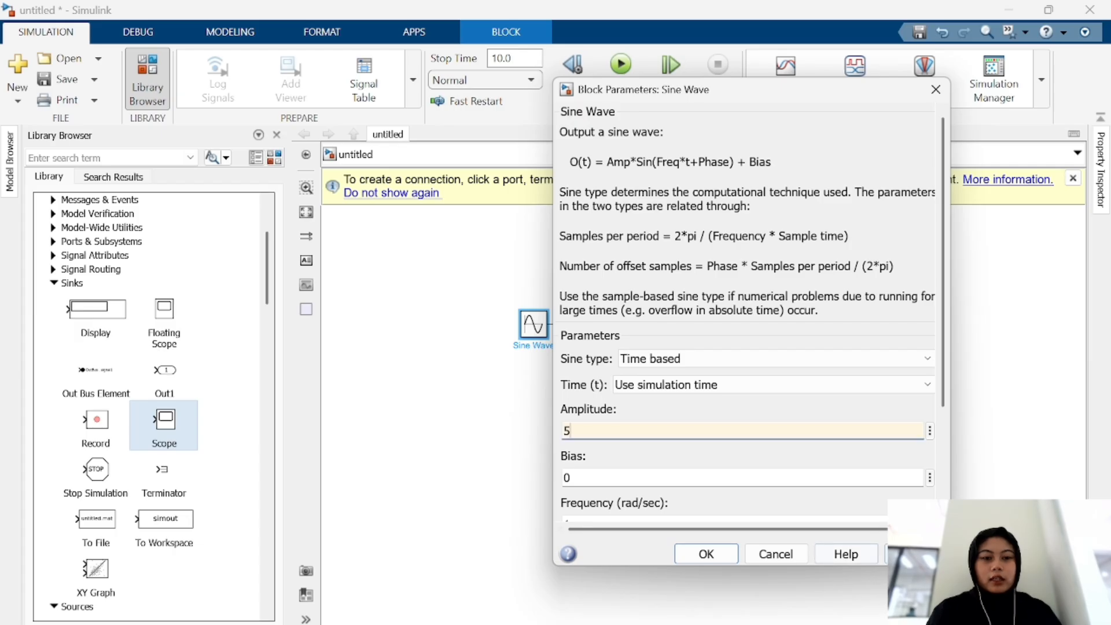
pyautogui.click(908, 554)
pyautogui.click(710, 554)
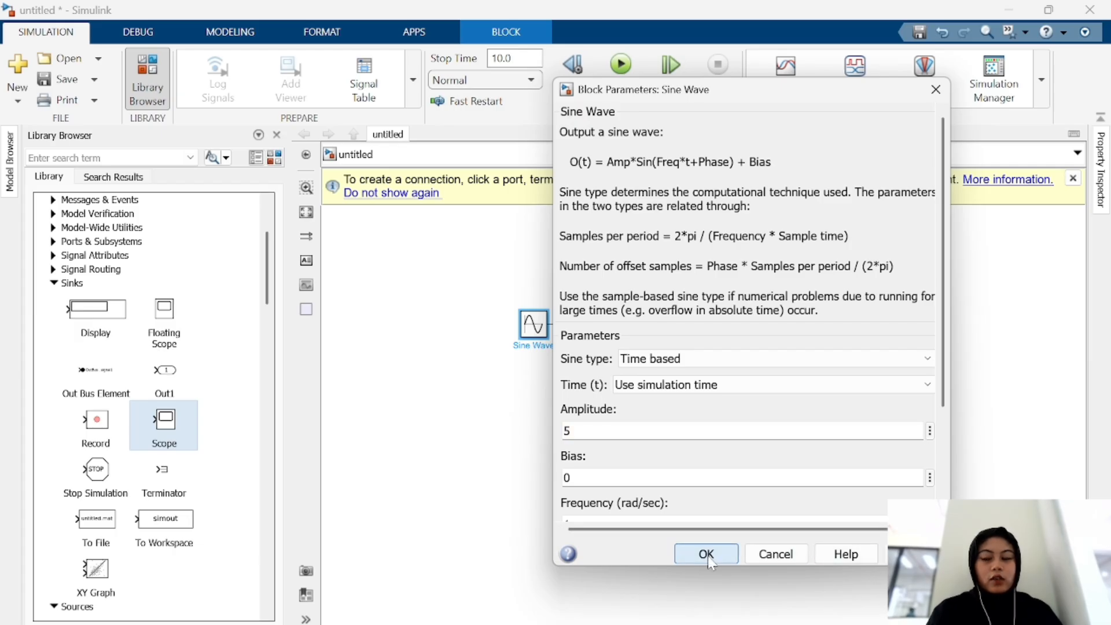
# Rerun the simulation with the amplitude of 5, examine the new waveform in the Scope, and close it
pyautogui.click(620, 69)
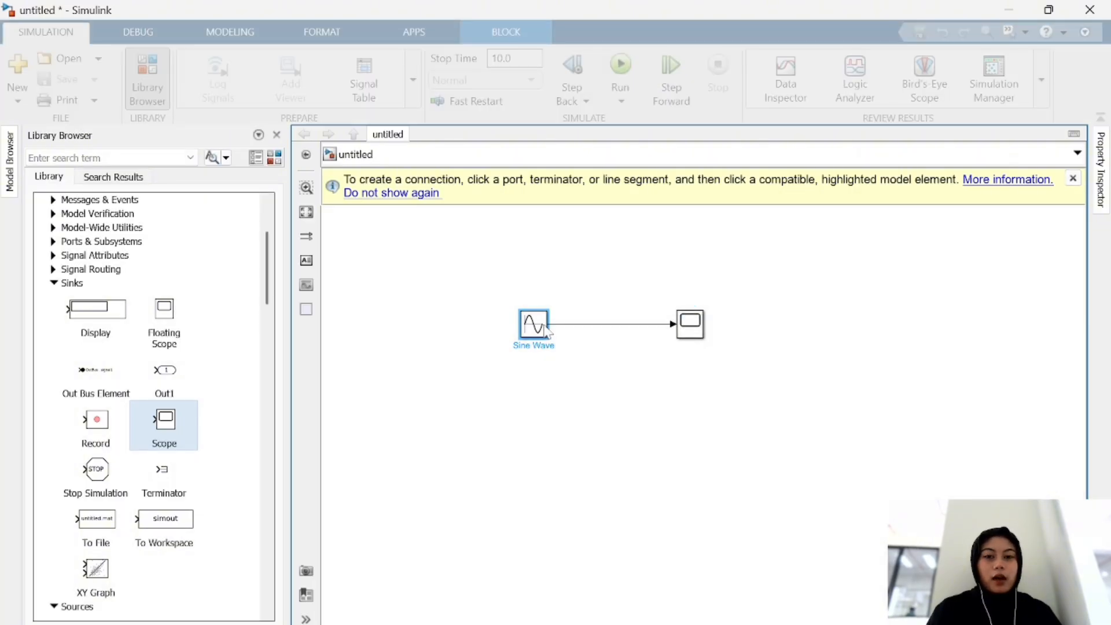
pyautogui.doubleClick(688, 325)
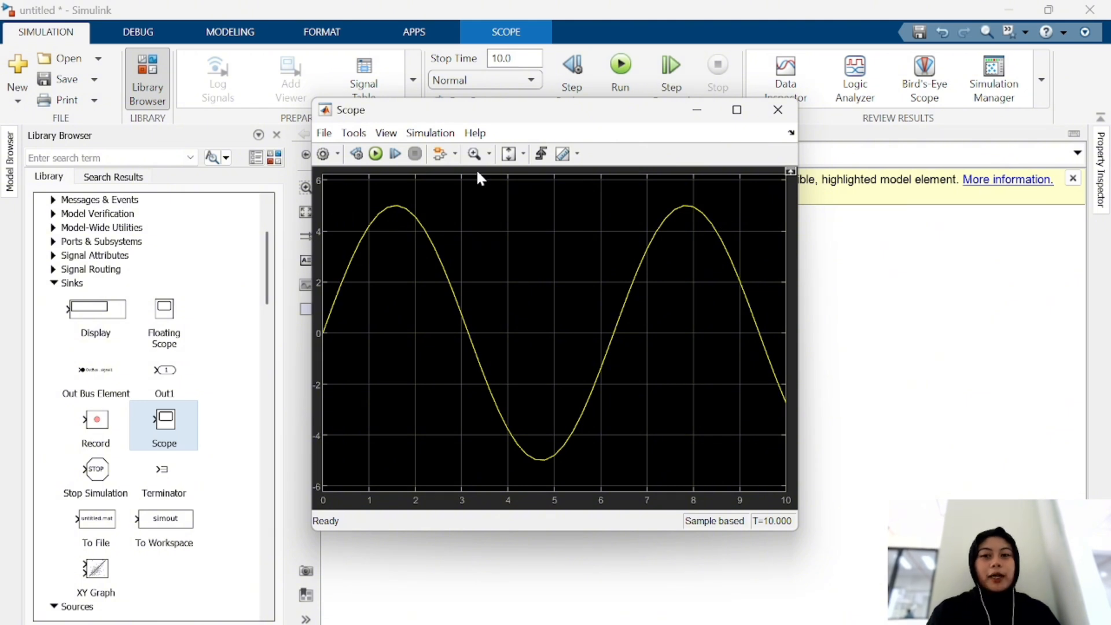
pyautogui.click(775, 111)
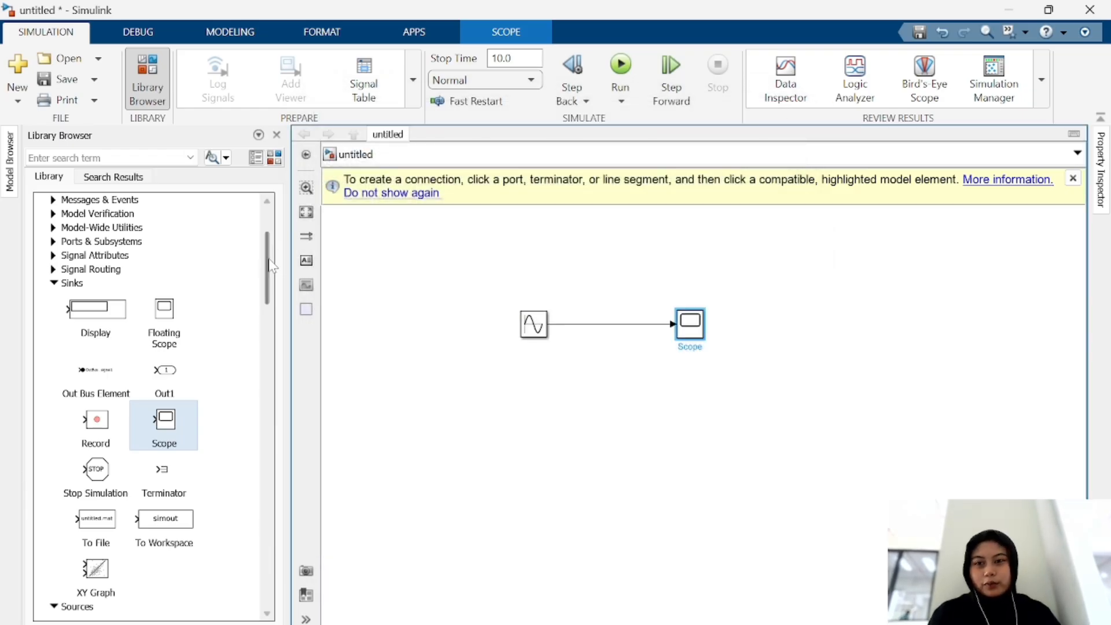
# Insert a Gain block from the Commonly Used Blocks library onto the line between the Sine Wave and Scope blocks
pyautogui.scroll(1, 276, 306)
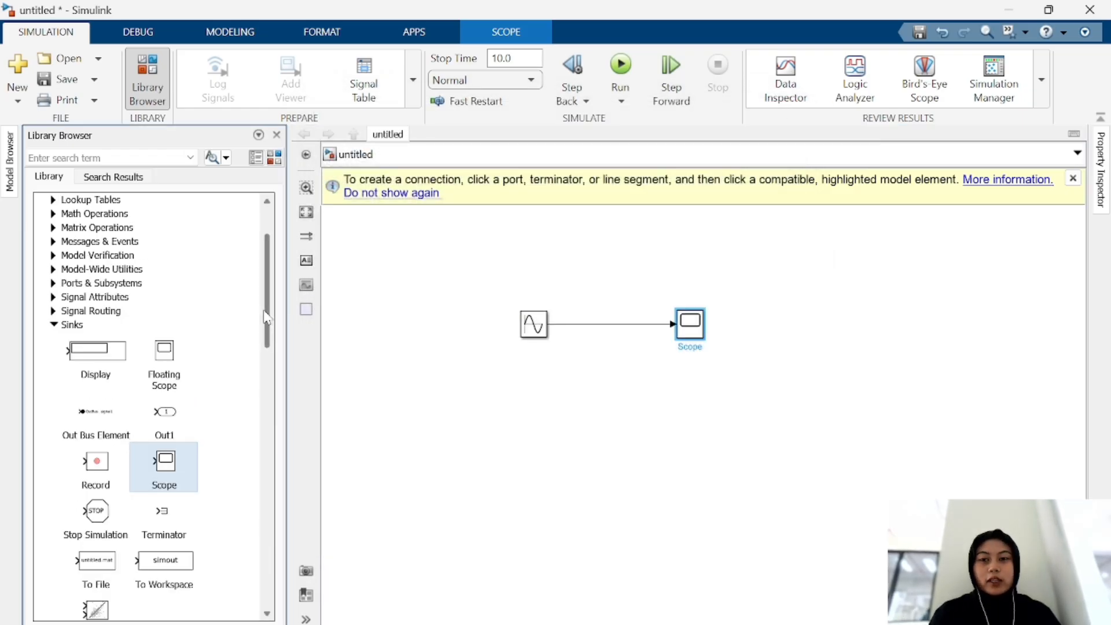
pyautogui.scroll(2, 277, 312)
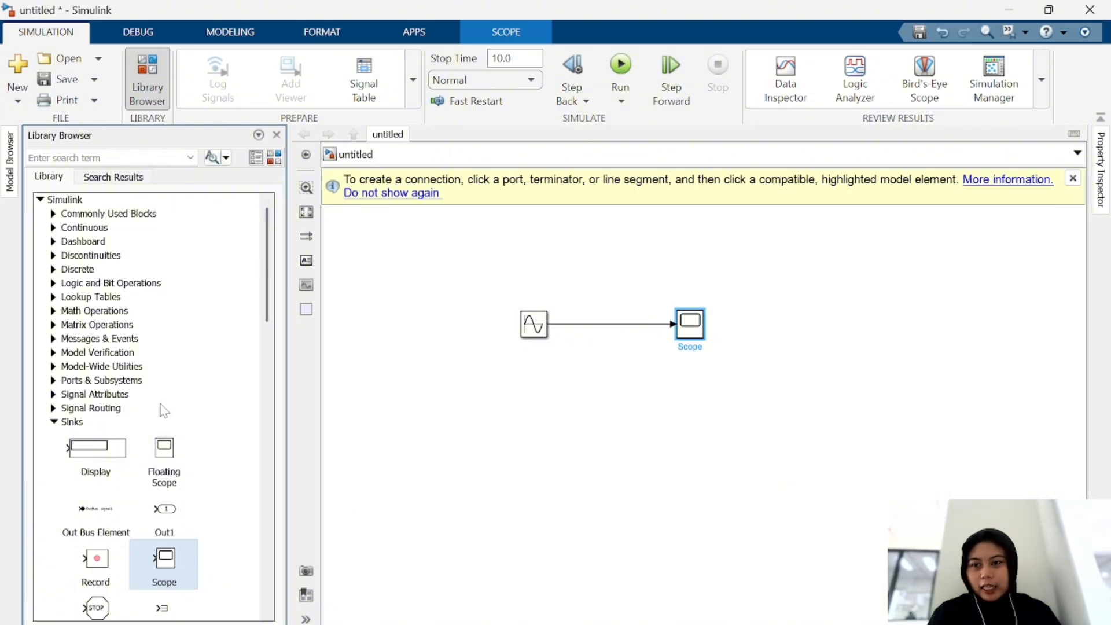
pyautogui.click(46, 204)
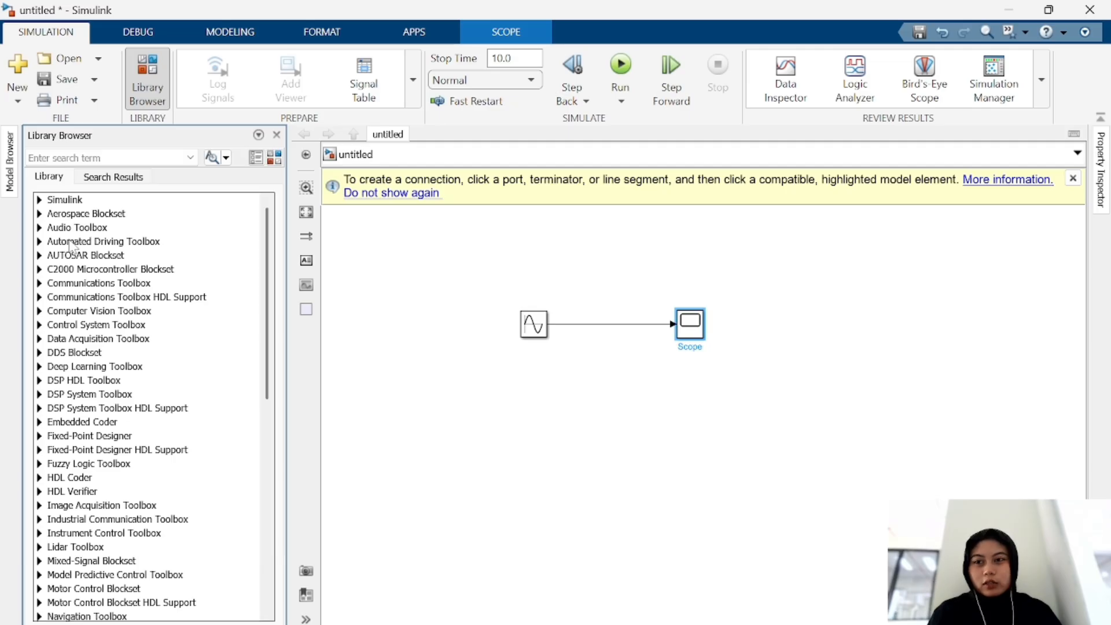
pyautogui.click(38, 200)
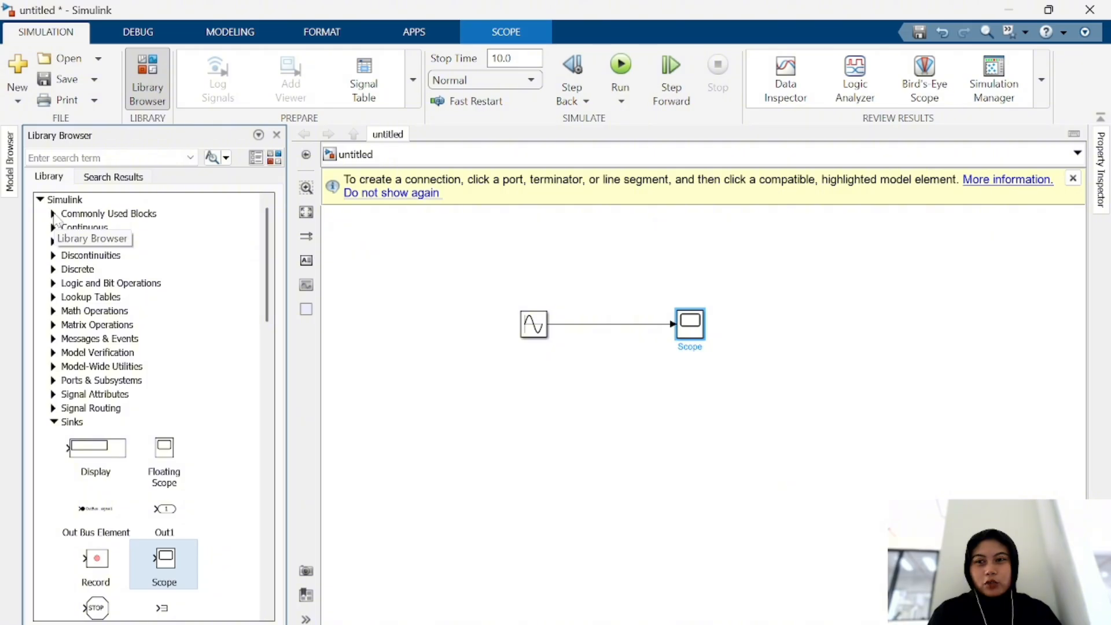
pyautogui.click(52, 214)
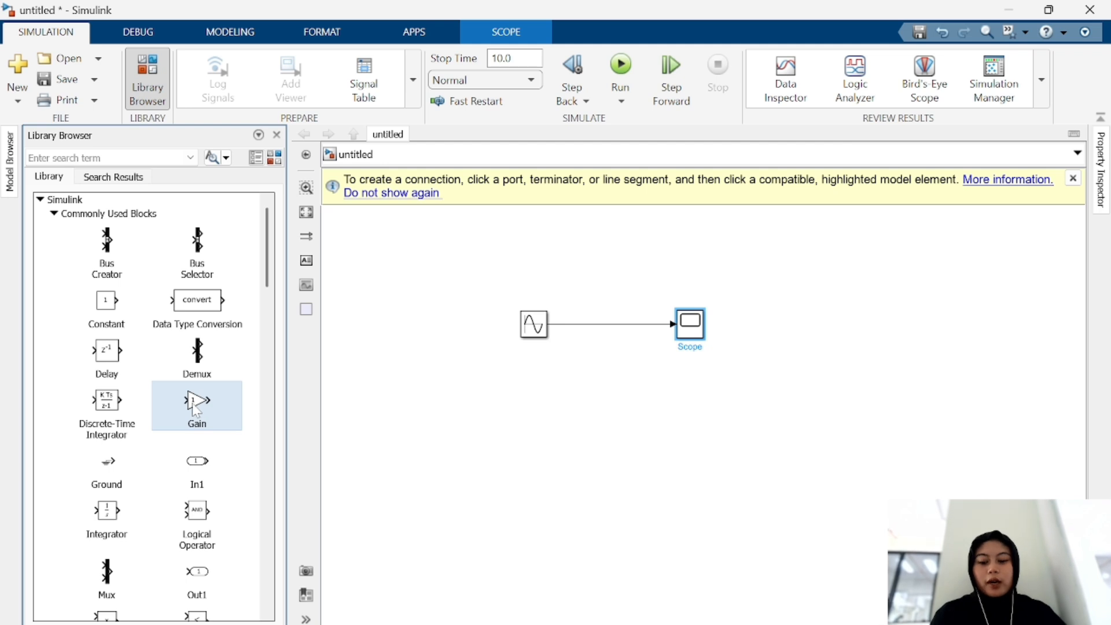
pyautogui.moveTo(195, 407)
pyautogui.mouseDown()
pyautogui.moveTo(627, 321)
pyautogui.moveTo(607, 333)
pyautogui.mouseUp()
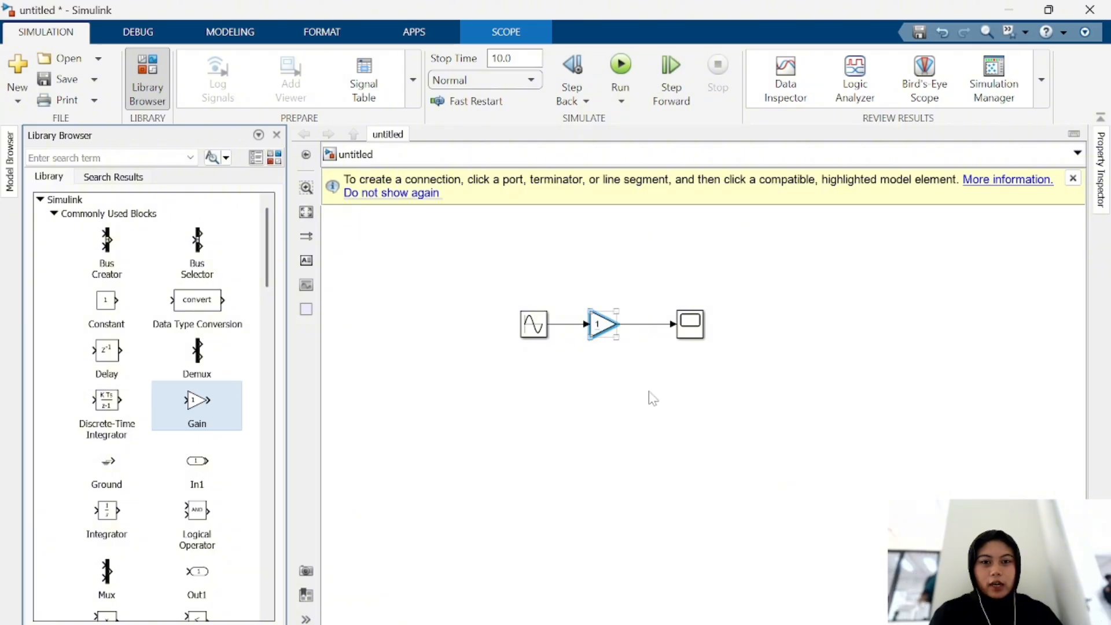
# Delete the signal lines on both sides of the Gain block
pyautogui.click(567, 325)
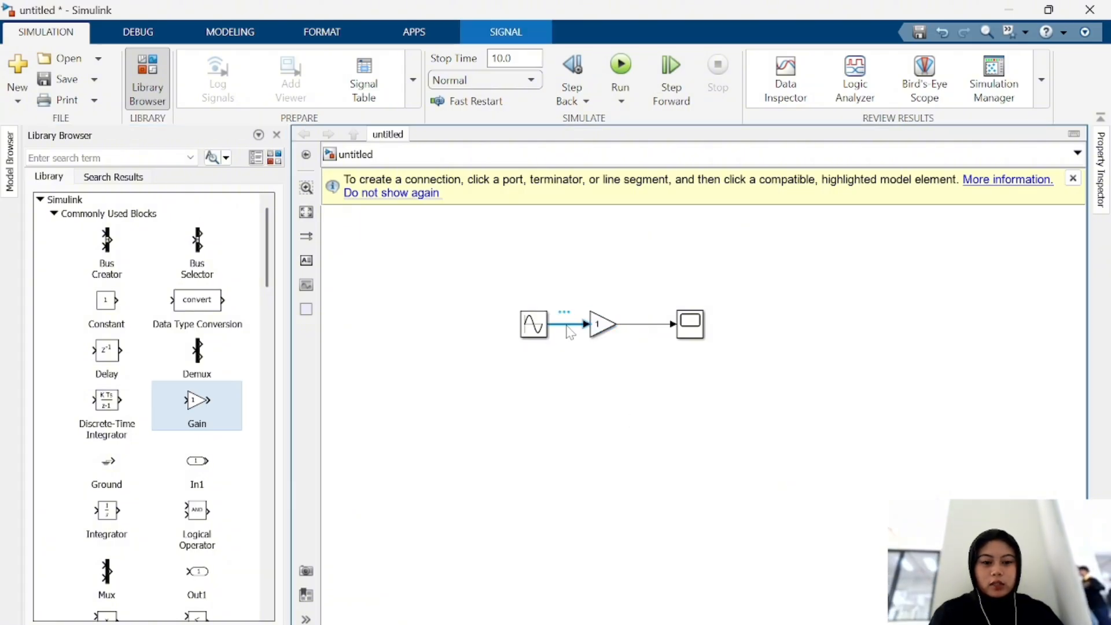
pyautogui.press('Delete')
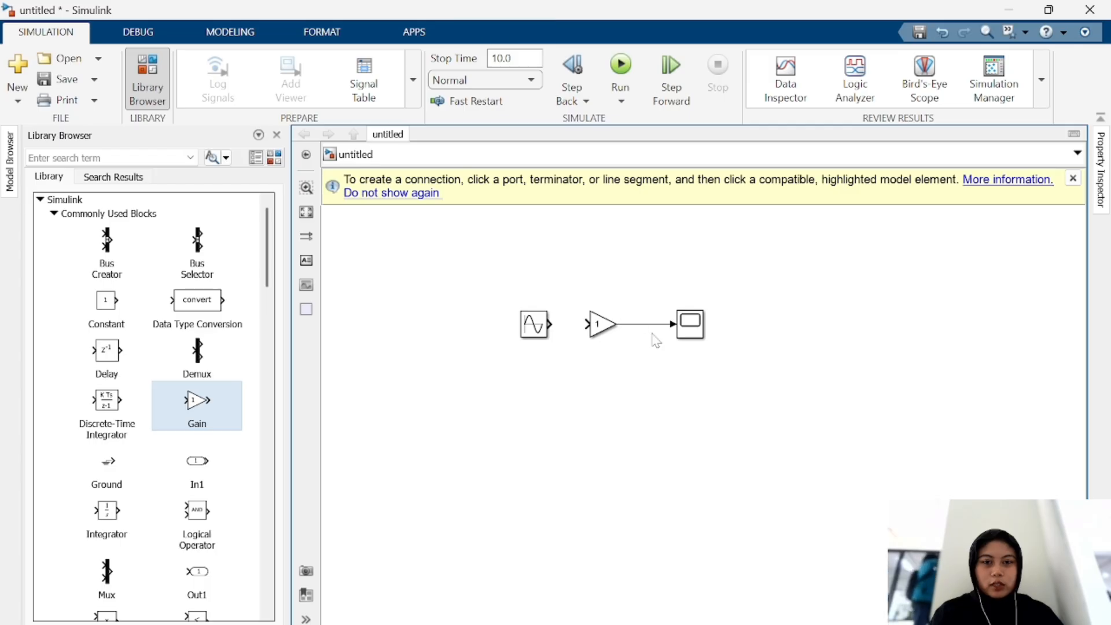
pyautogui.click(648, 334)
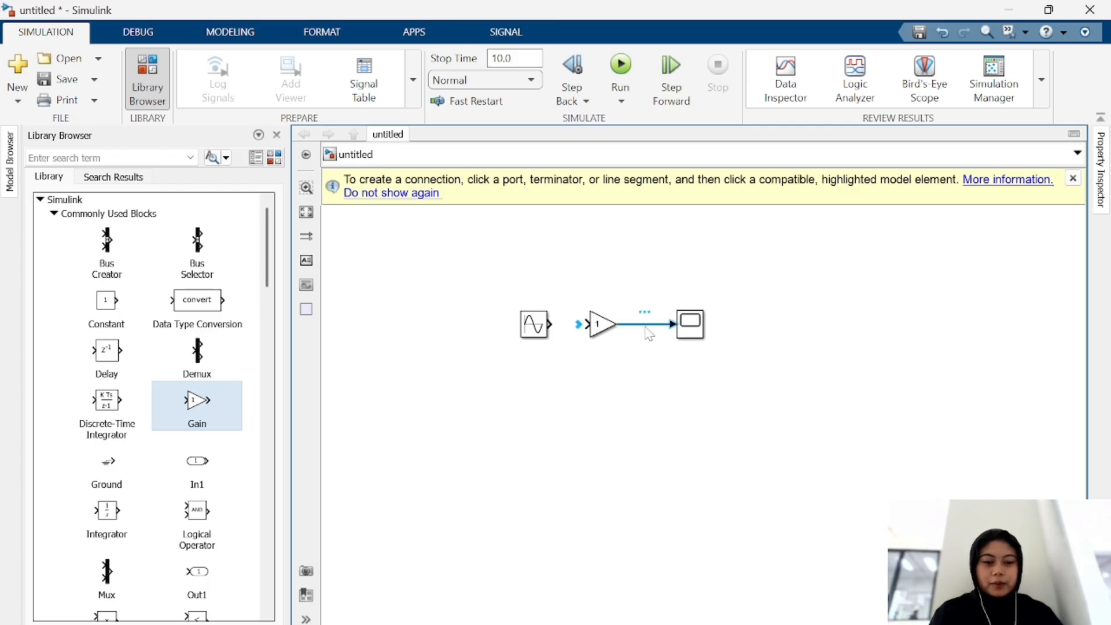
pyautogui.press('Delete')
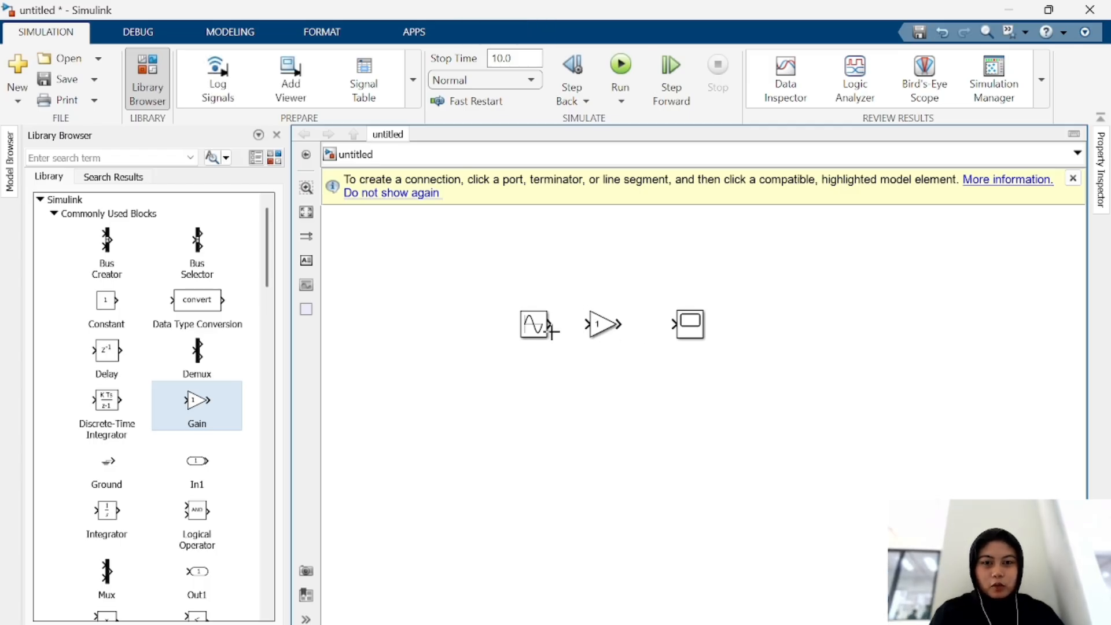
# Connect the Sine Wave output to the Gain input and the Gain output to the Scope input
pyautogui.moveTo(553, 324); pyautogui.dragTo(596, 324)
pyautogui.click(597, 324)
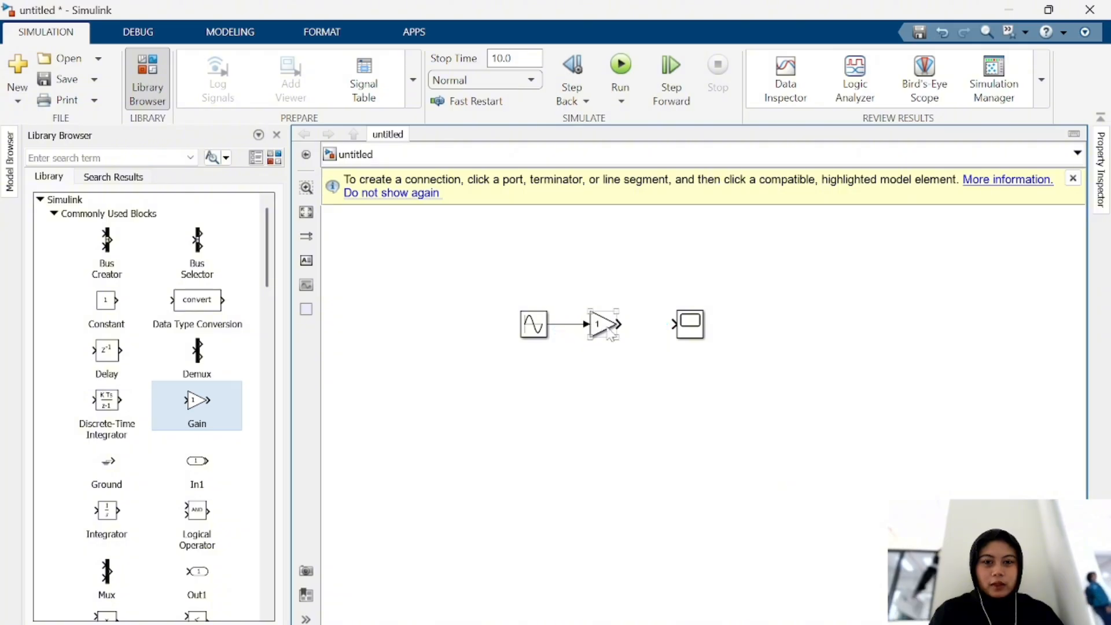
pyautogui.moveTo(622, 324); pyautogui.dragTo(675, 324)
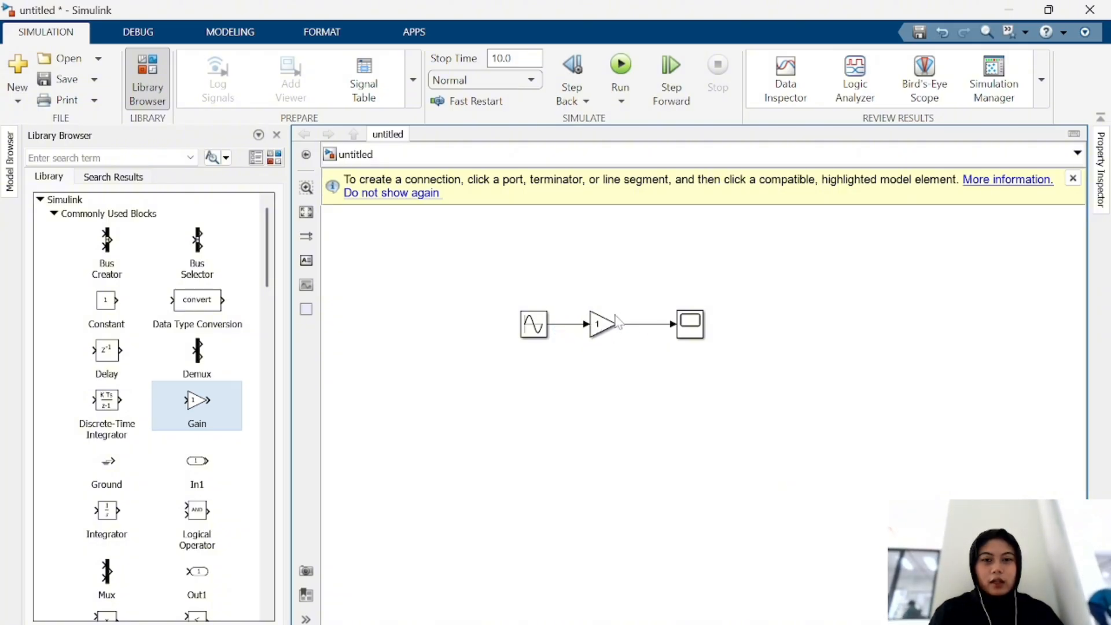
# Set the Gain block's gain to 2 and apply the change
pyautogui.click(599, 326)
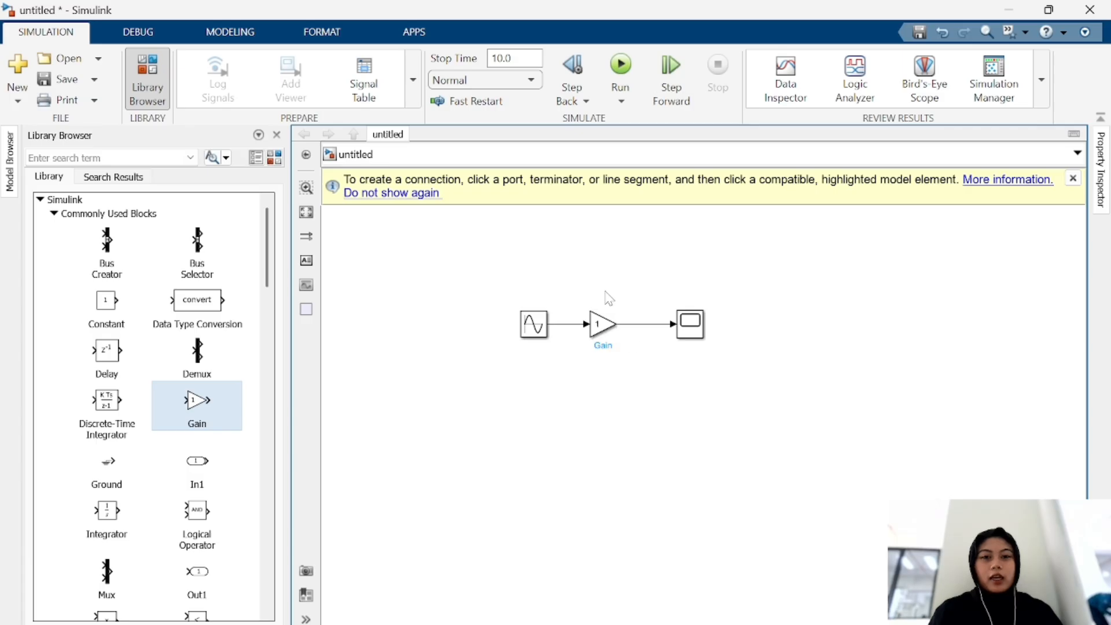
pyautogui.click(594, 388)
pyautogui.click(600, 325)
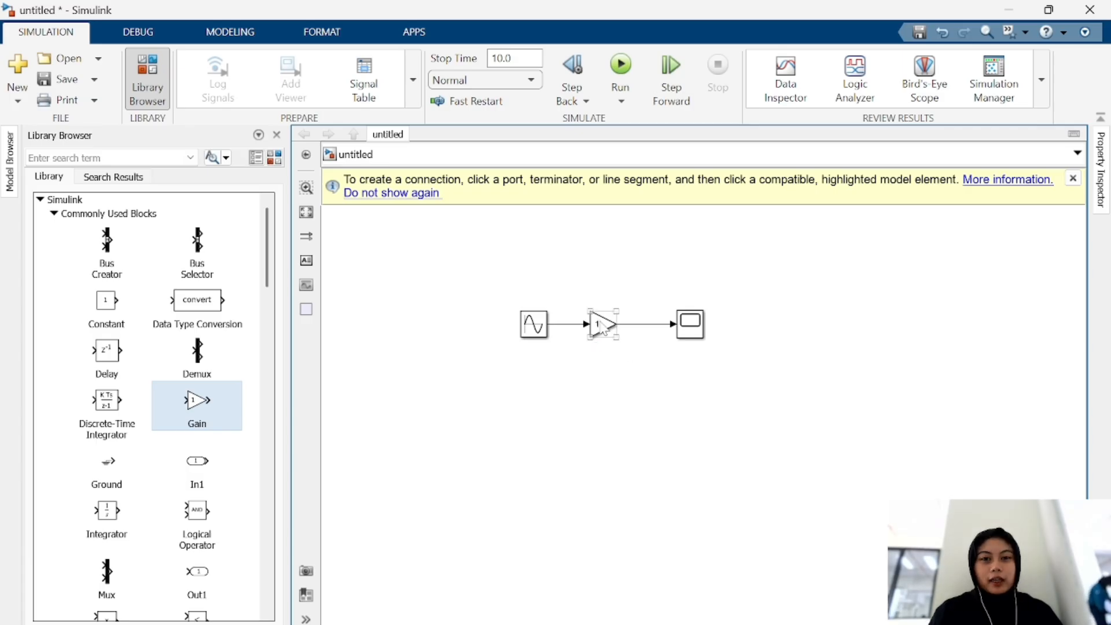
pyautogui.click(599, 327)
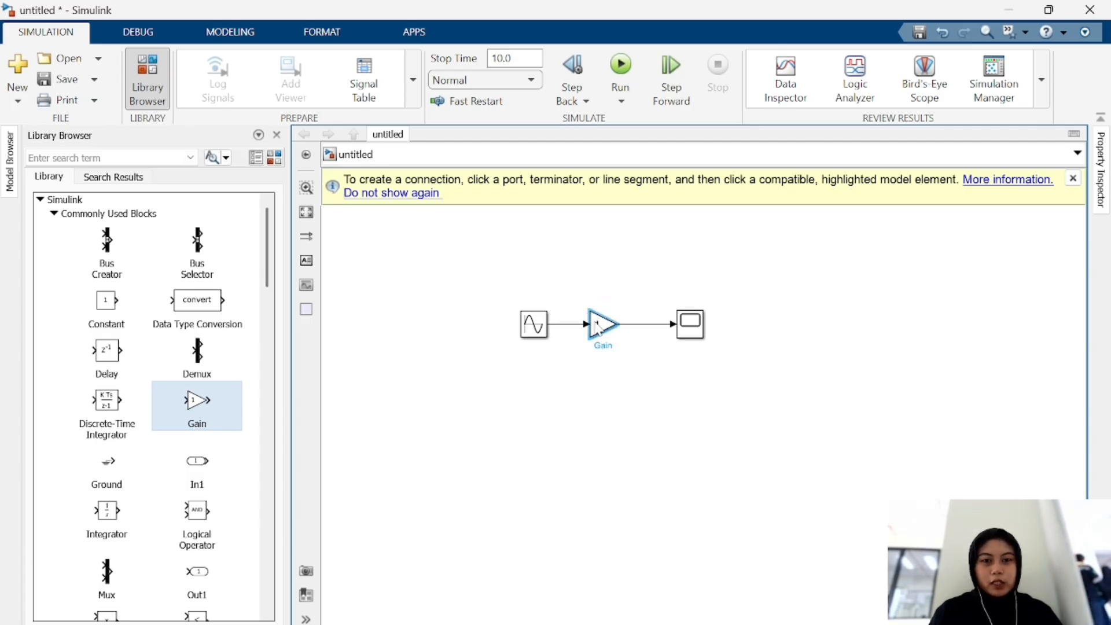
pyautogui.doubleClick(599, 326)
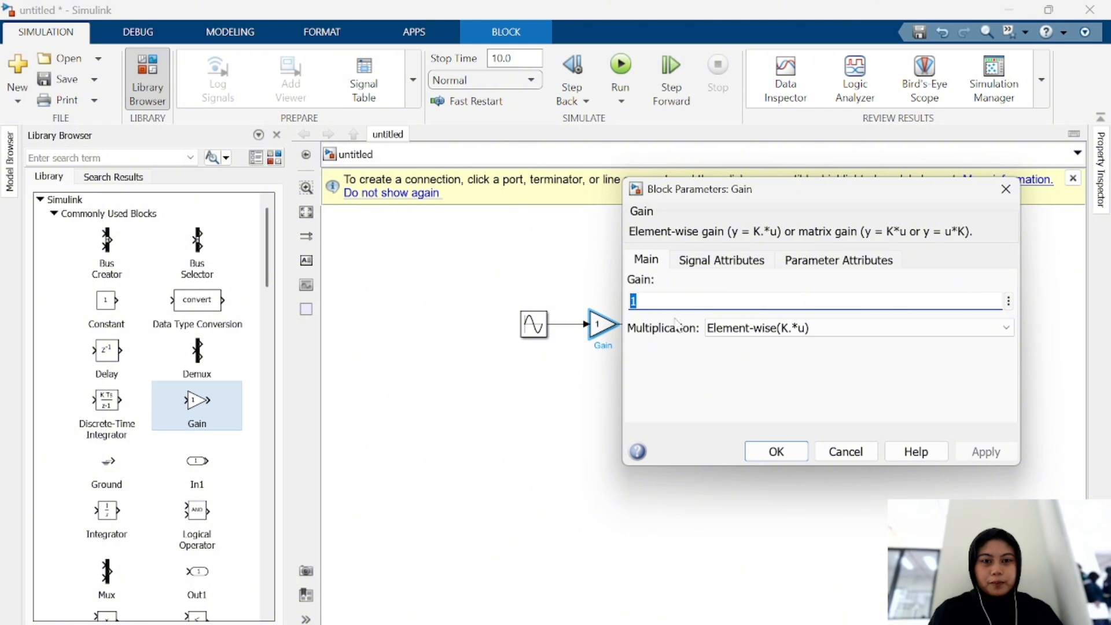
pyautogui.write('2')
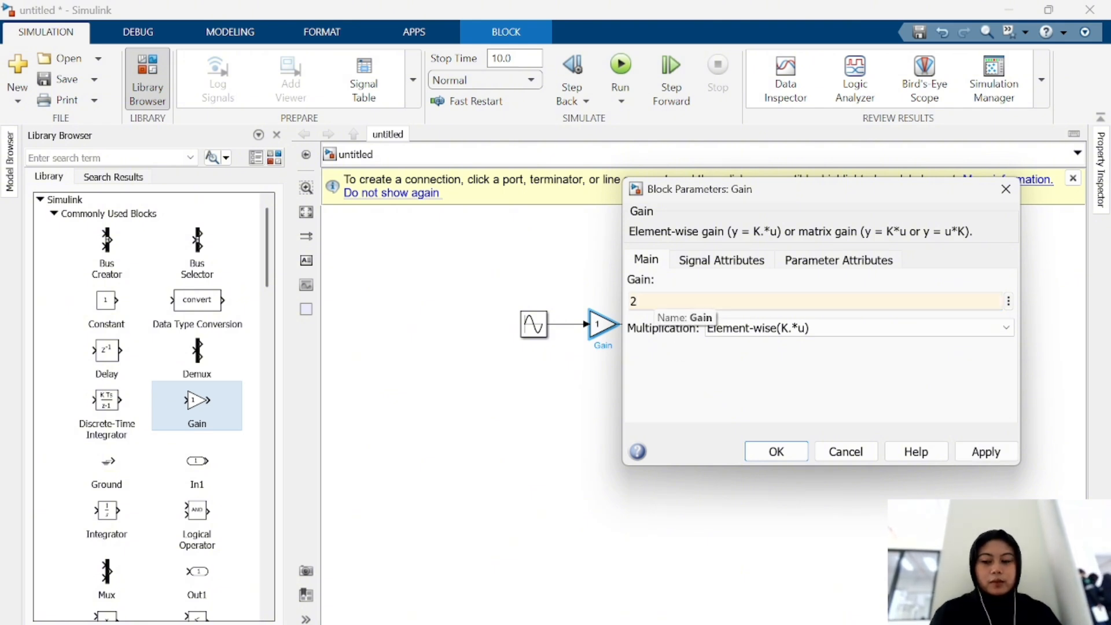
pyautogui.click(984, 453)
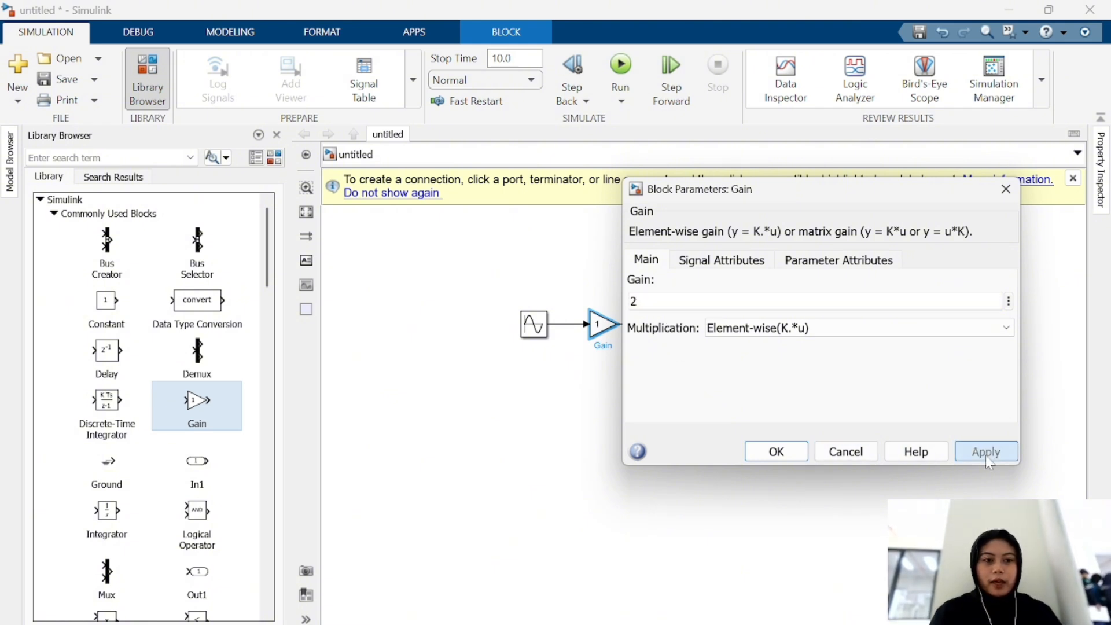
pyautogui.click(774, 455)
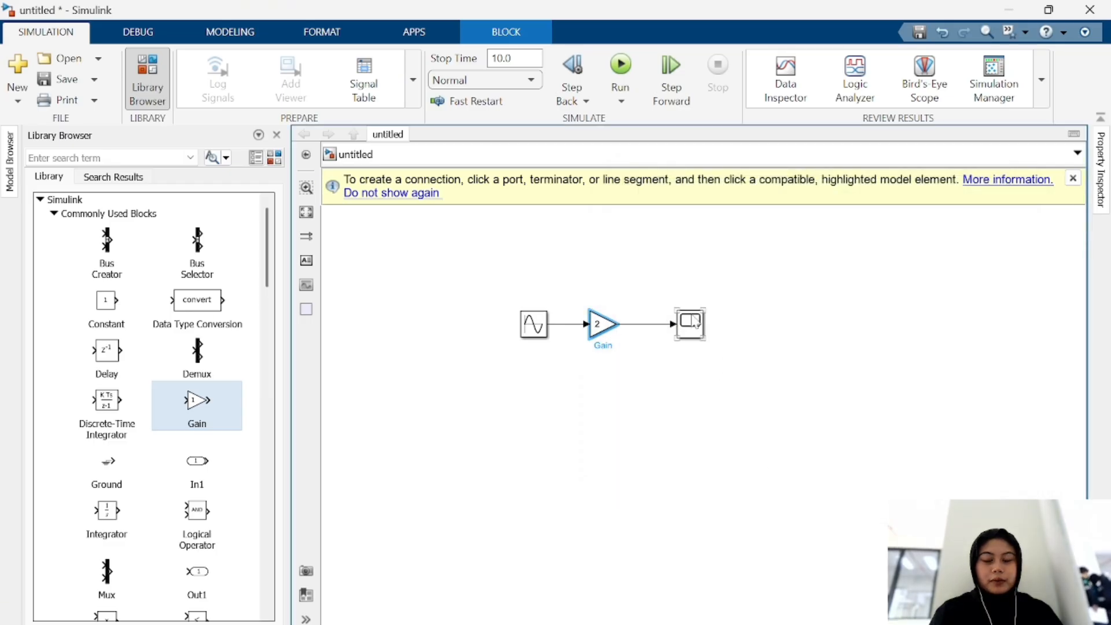
# Set the Sine Wave block's amplitude to 6 and apply the change
pyautogui.click(533, 333)
pyautogui.doubleClick(533, 334)
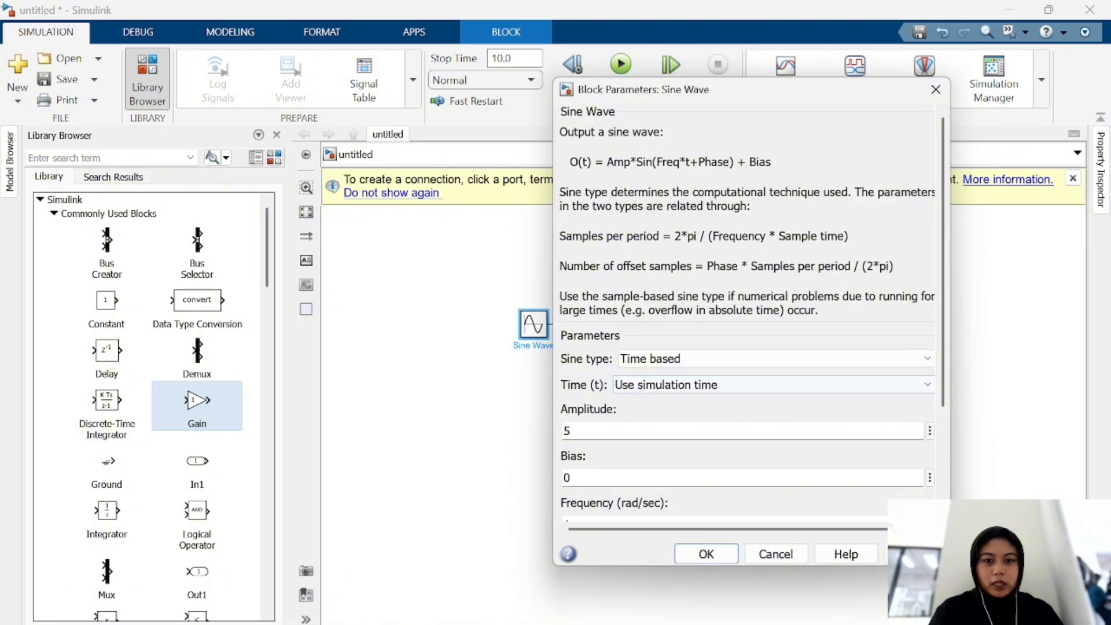
pyautogui.doubleClick(566, 430)
pyautogui.write('6')
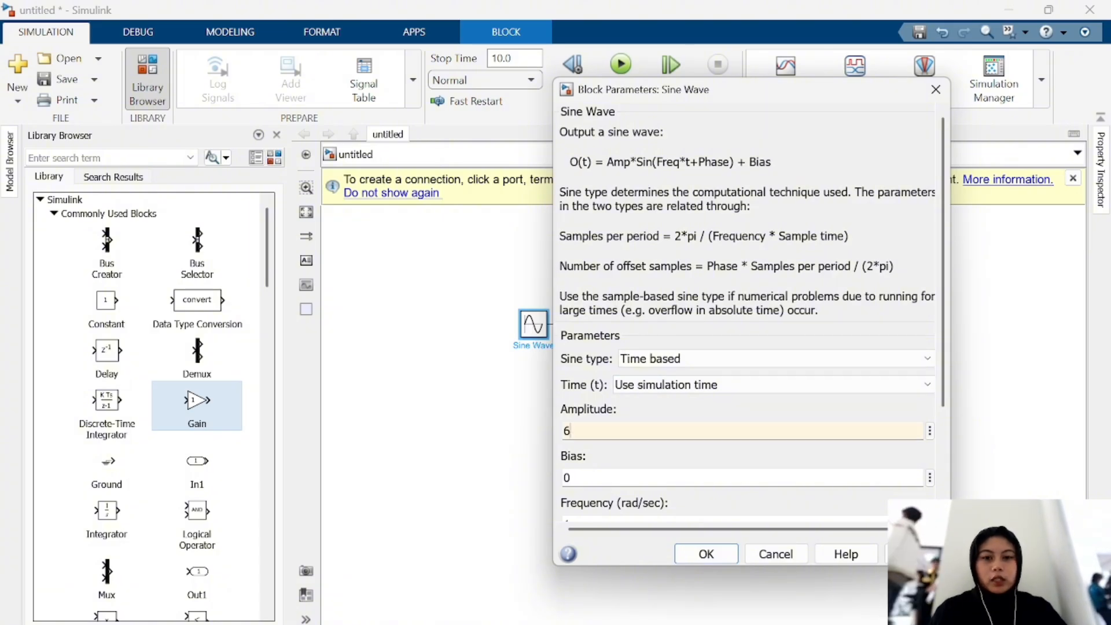
pyautogui.click(916, 554)
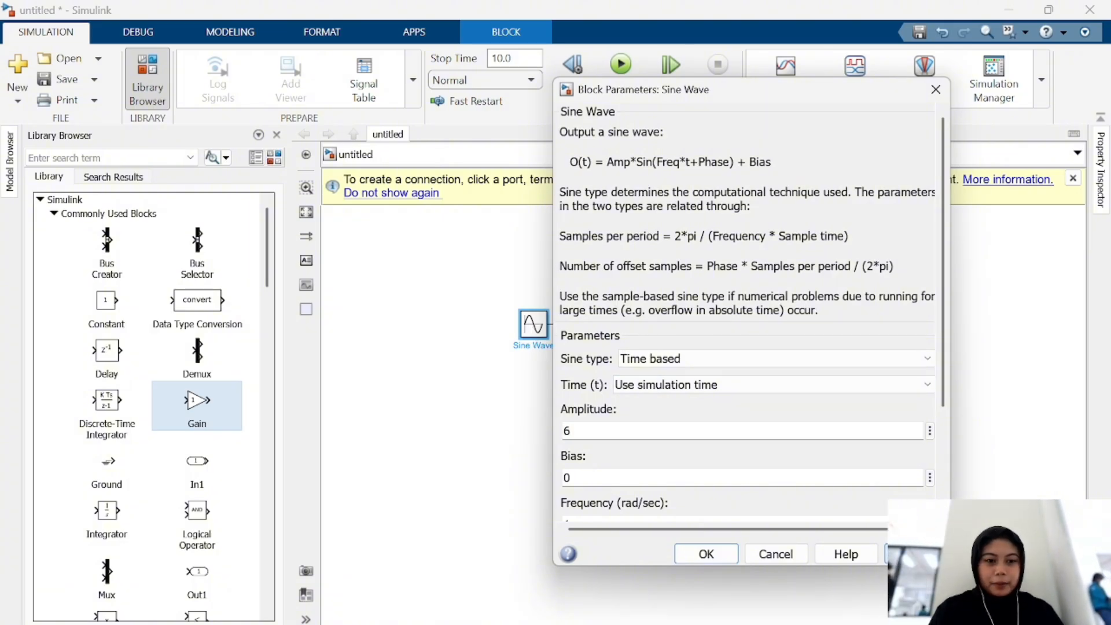
pyautogui.click(722, 557)
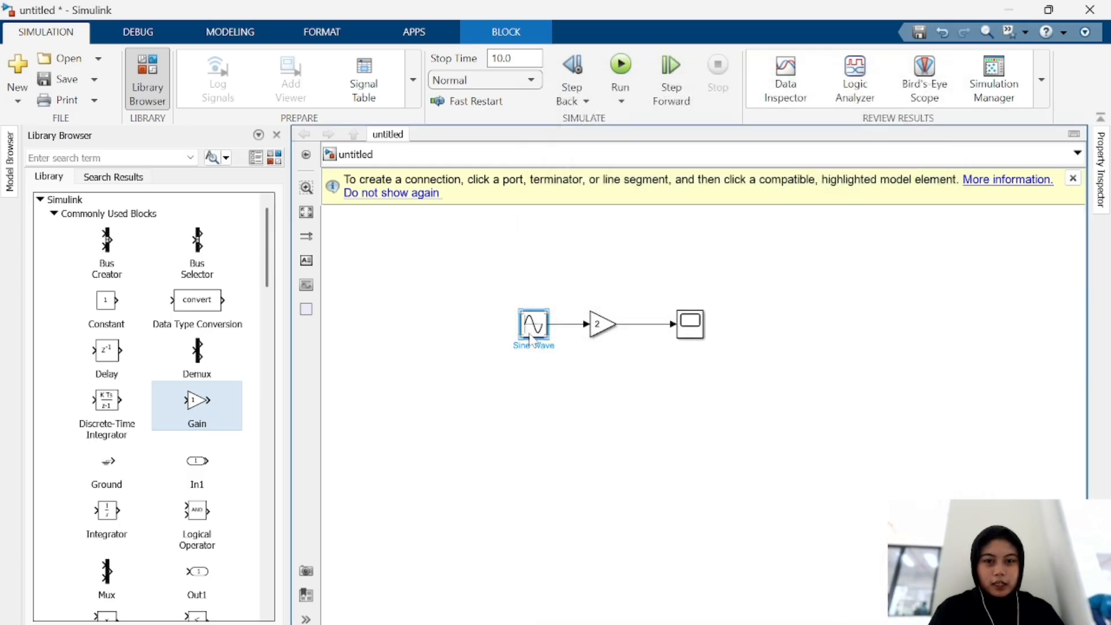
# Run the simulation with amplitude 6 and gain 2, examine the amplified waveform in the Scope, and close it
pyautogui.click(583, 324)
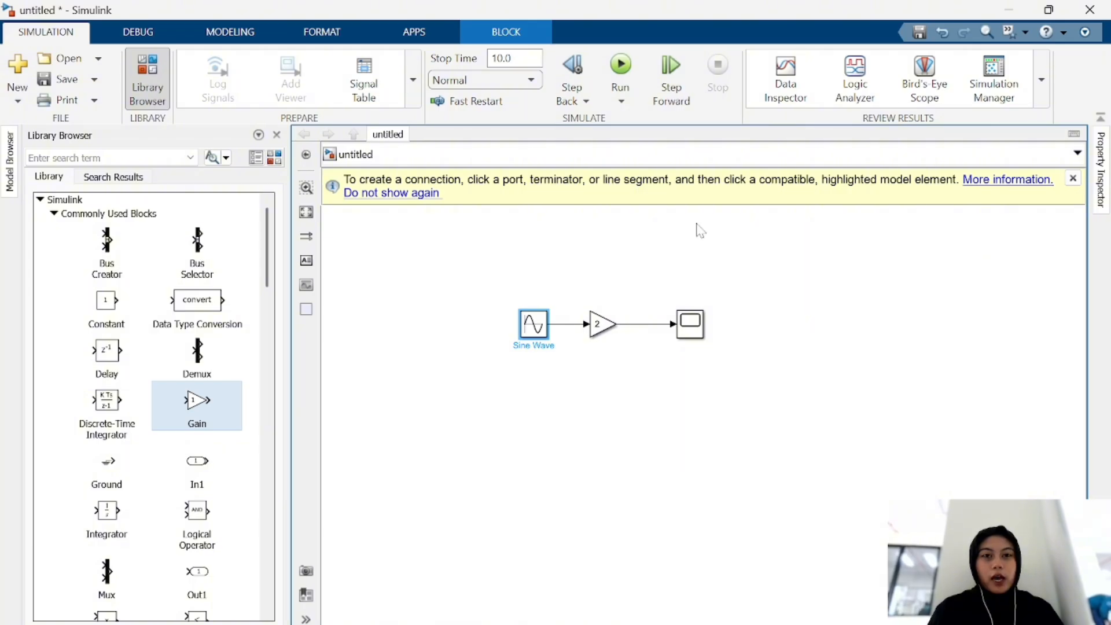
pyautogui.click(618, 63)
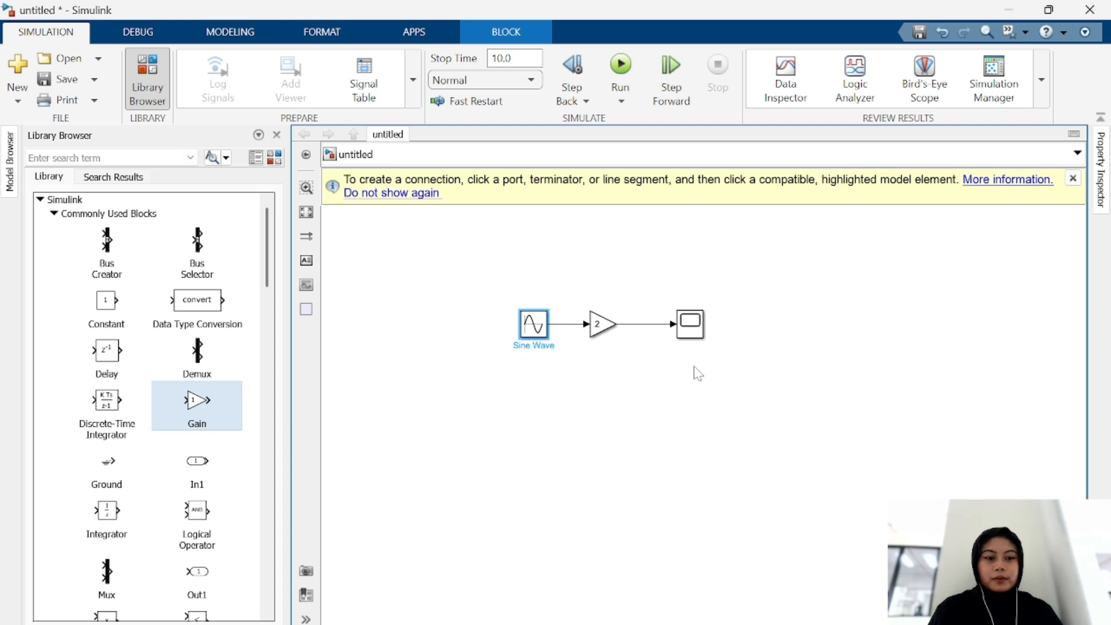
pyautogui.click(691, 328)
pyautogui.doubleClick(691, 328)
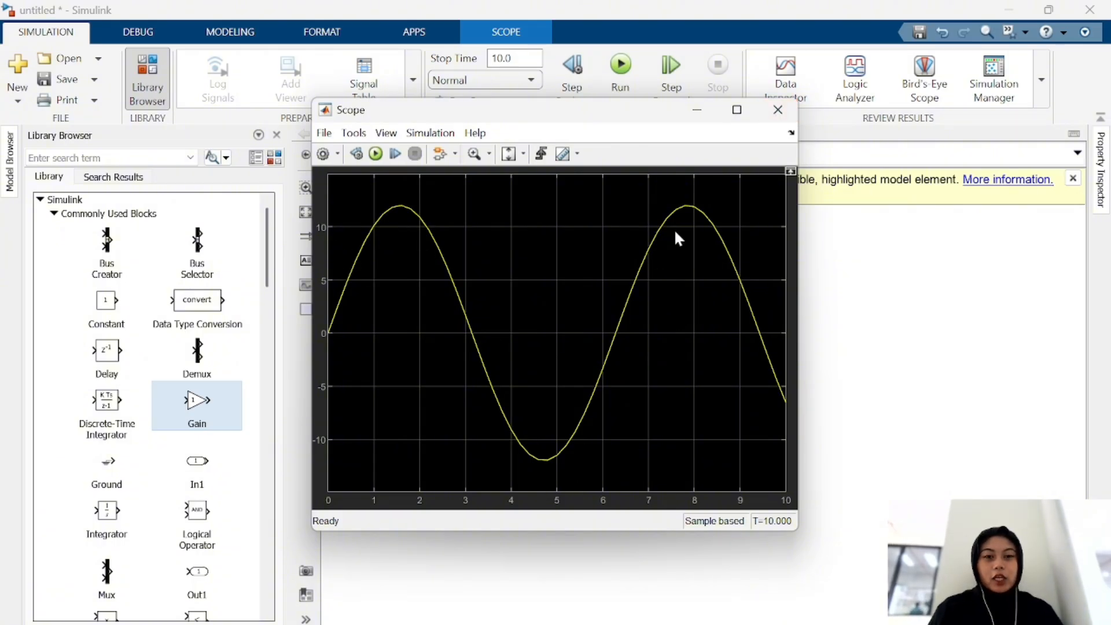
pyautogui.click(779, 111)
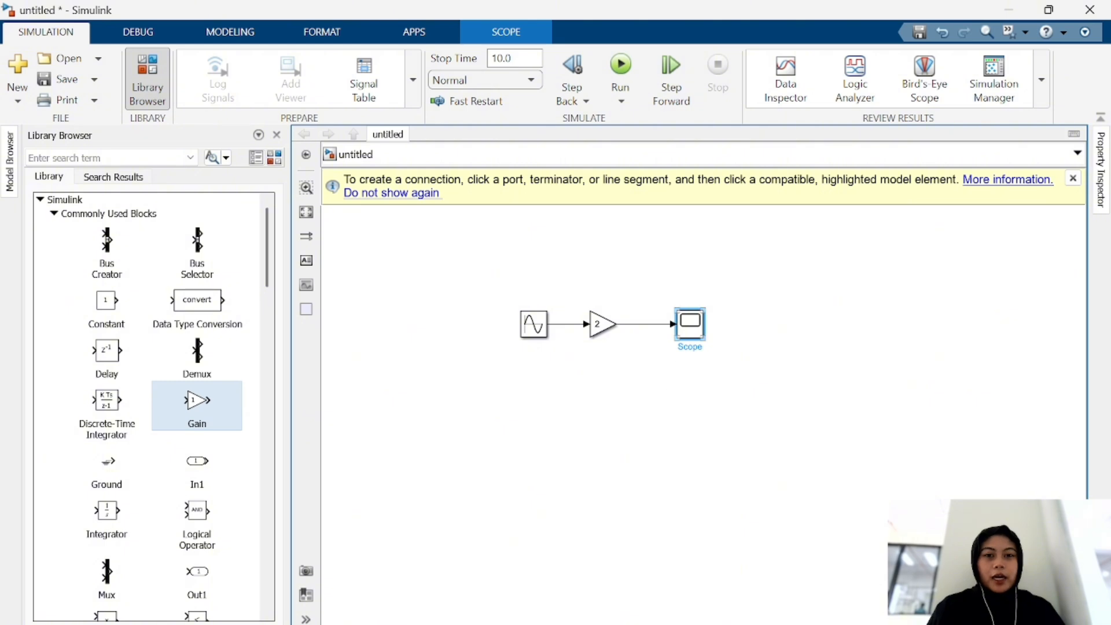
# Set the Sine Wave block's amplitude to 8
pyautogui.click(533, 326)
pyautogui.doubleClick(533, 327)
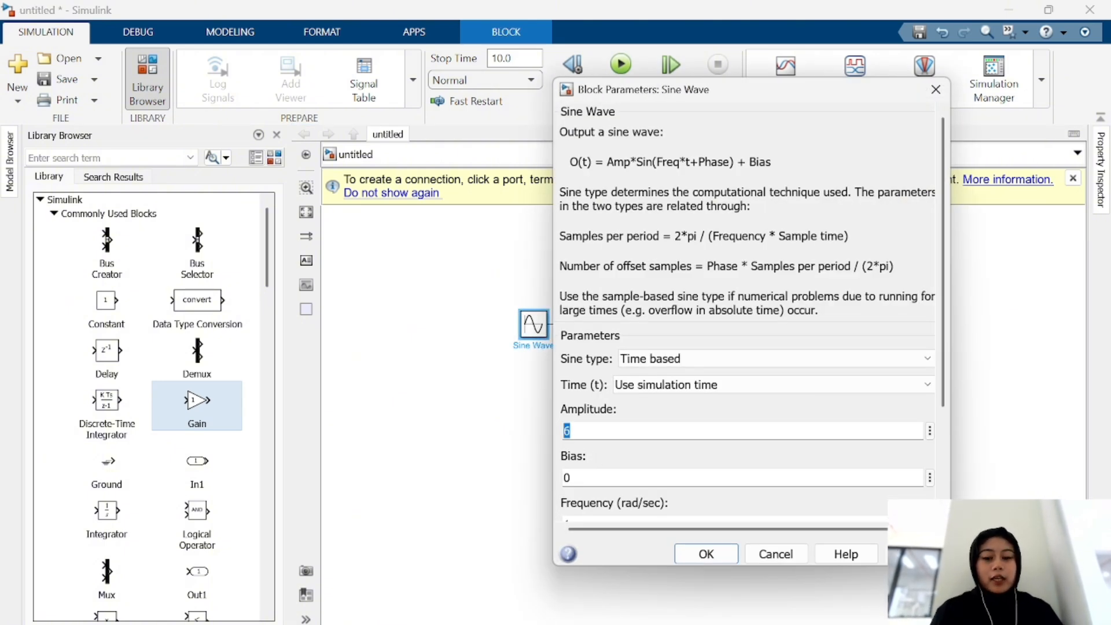
pyautogui.write('8')
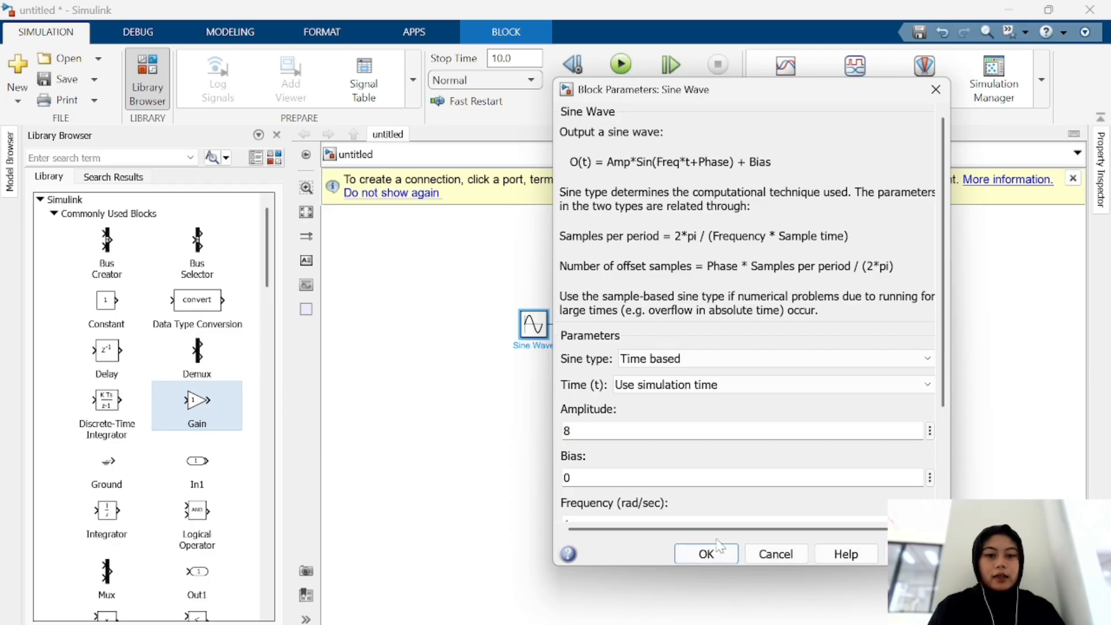
pyautogui.click(715, 561)
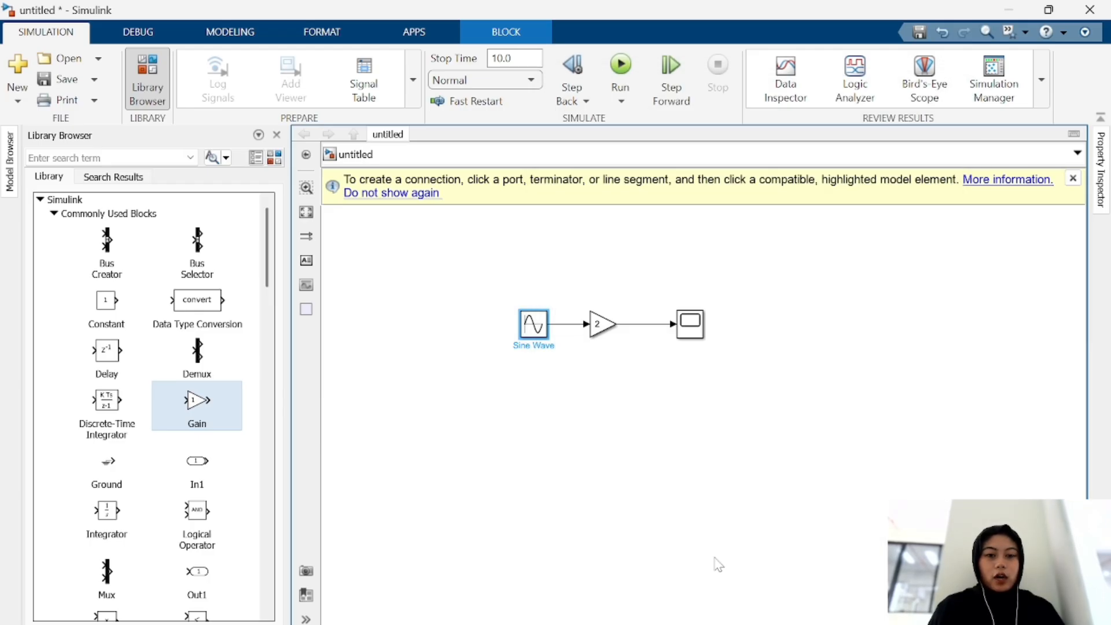
# Set the Gain block's gain to 3 and apply the change
pyautogui.doubleClick(603, 331)
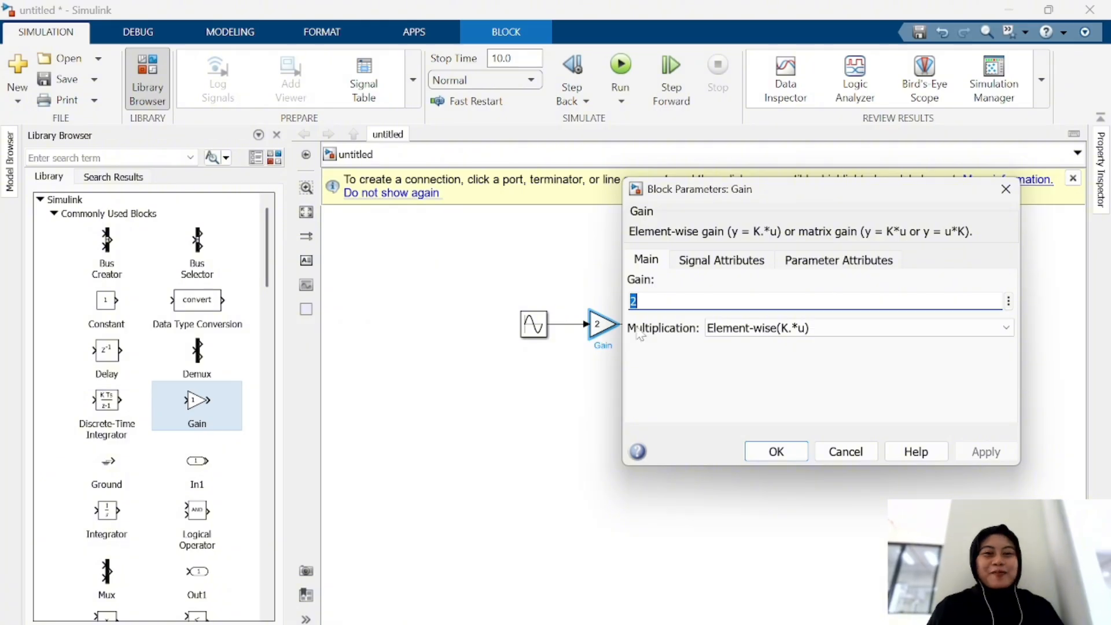
pyautogui.write('3')
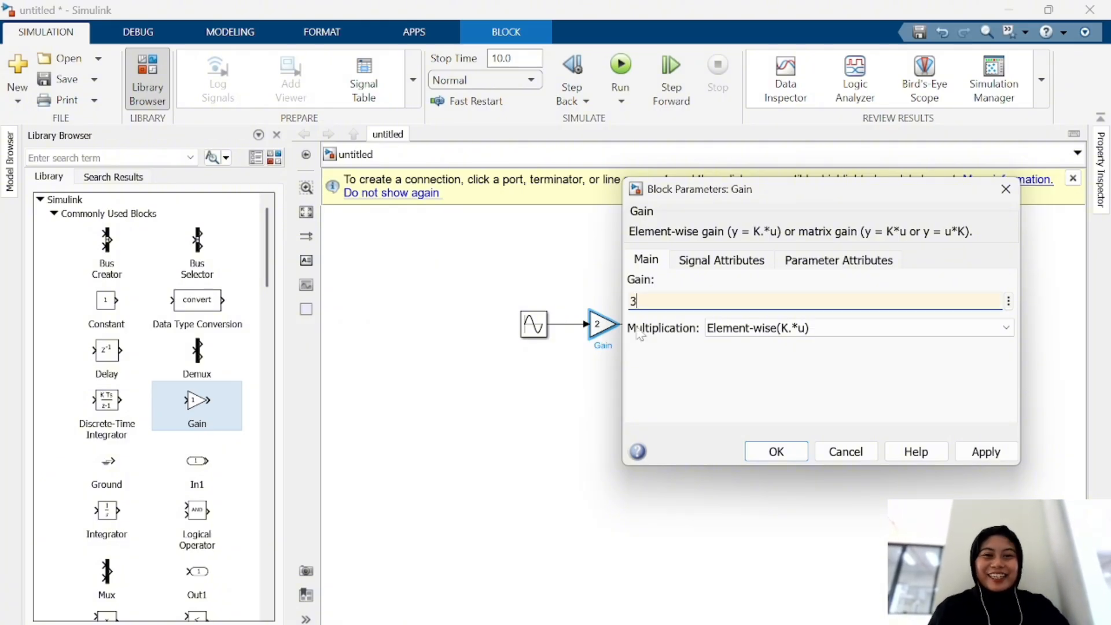
pyautogui.click(998, 456)
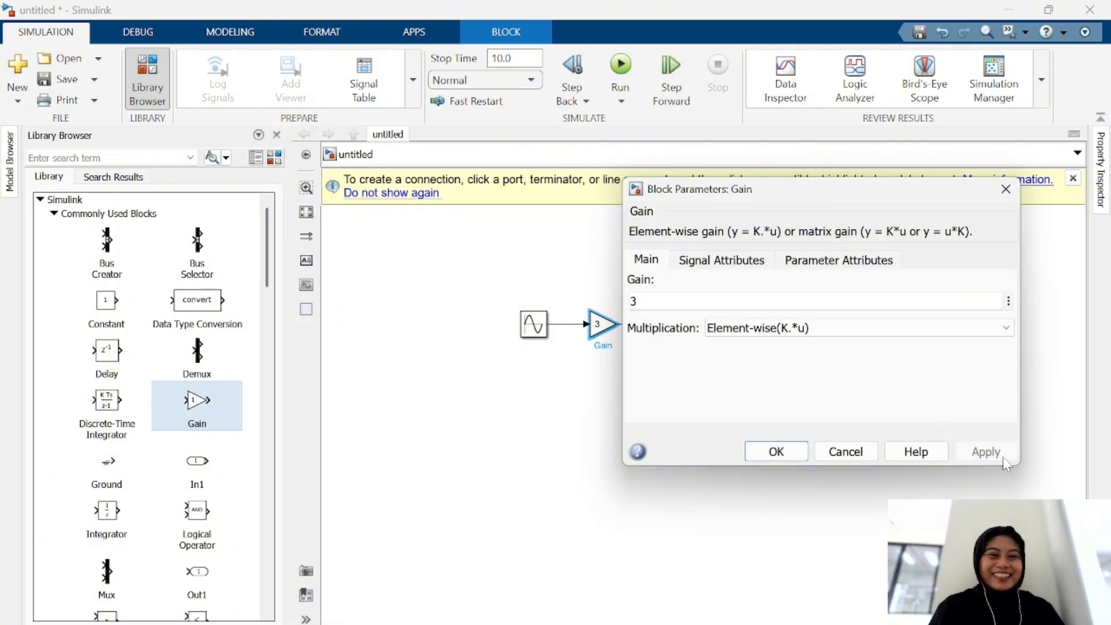
pyautogui.click(793, 454)
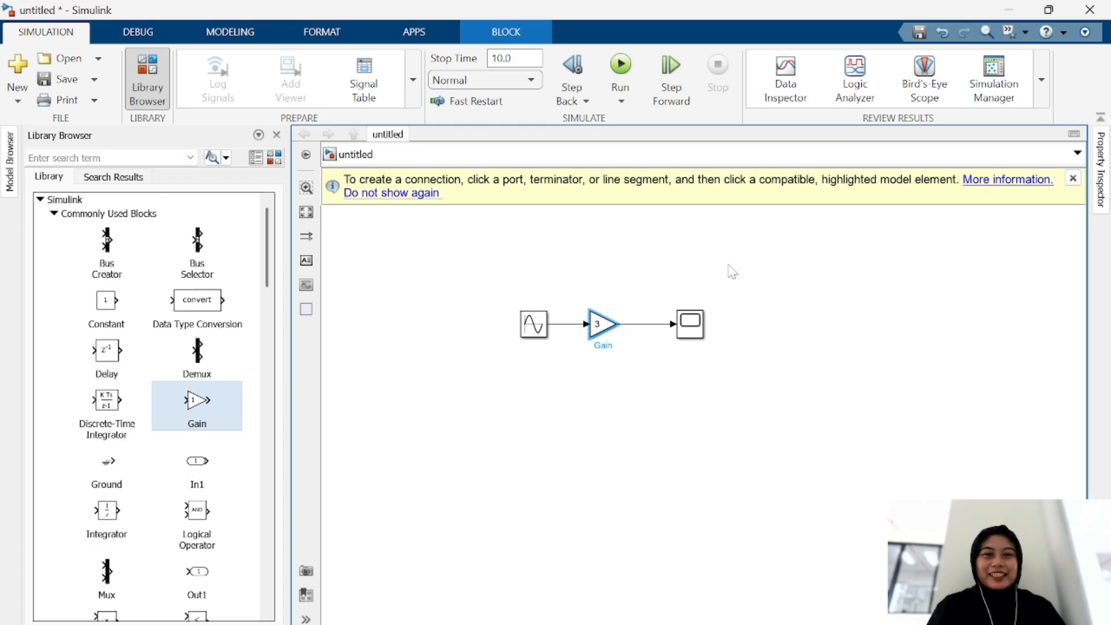
# Rerun the simulation with amplitude 8 and gain 3, and view the resulting waveform in the Scope
pyautogui.doubleClick(693, 323)
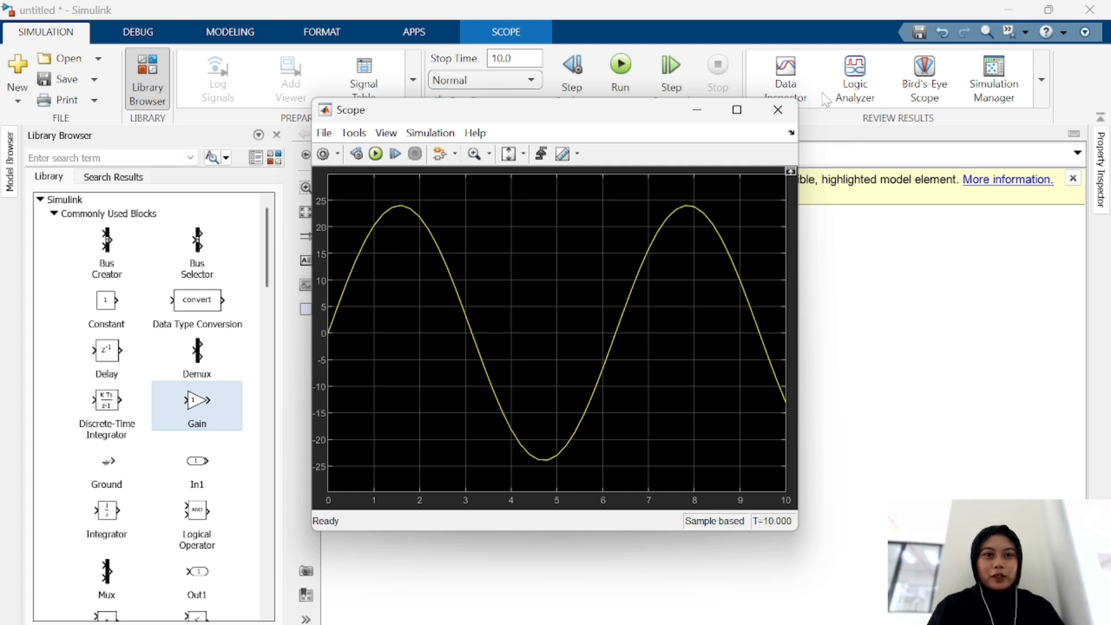
# Close the Scope, then place a Mux block after the Gain block with the Gain output feeding its first input
pyautogui.click(778, 113)
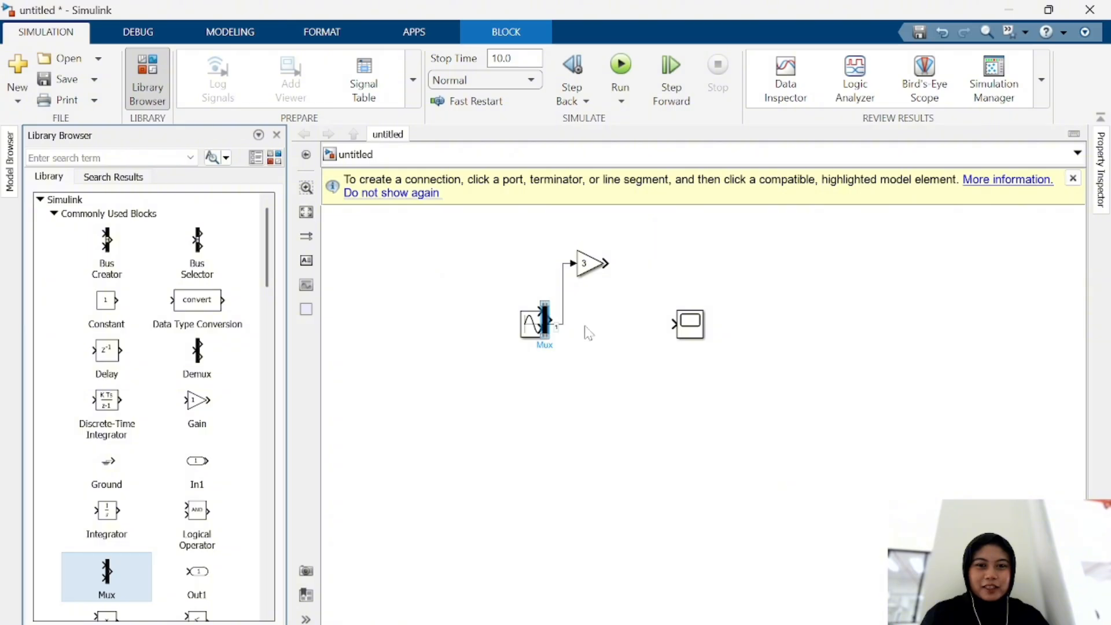
pyautogui.click(611, 374)
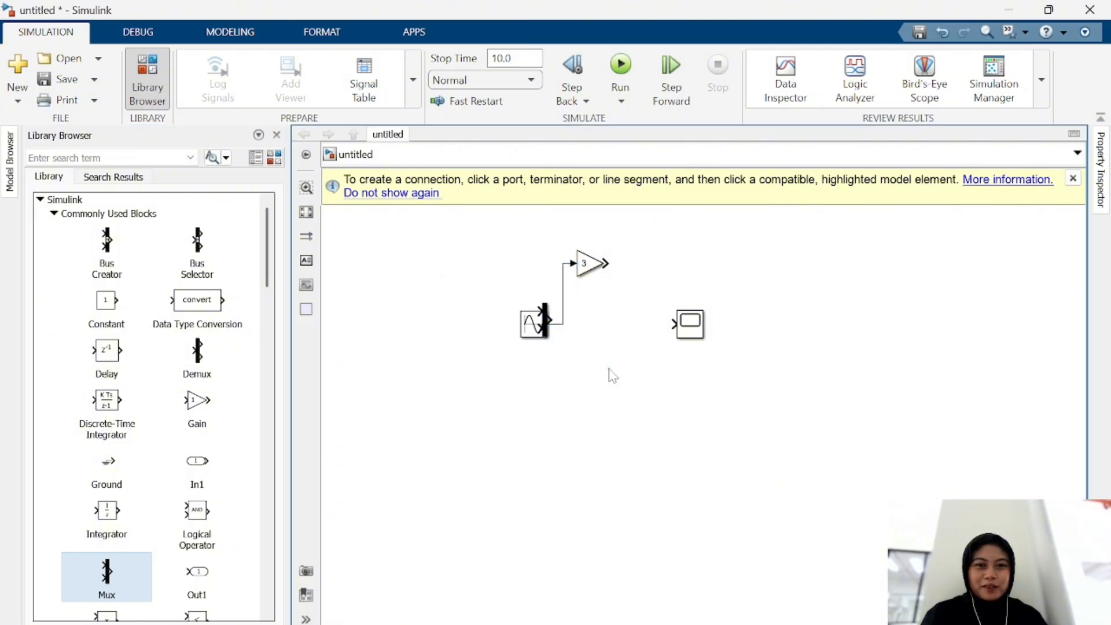
pyautogui.moveTo(549, 324); pyautogui.dragTo(644, 247)
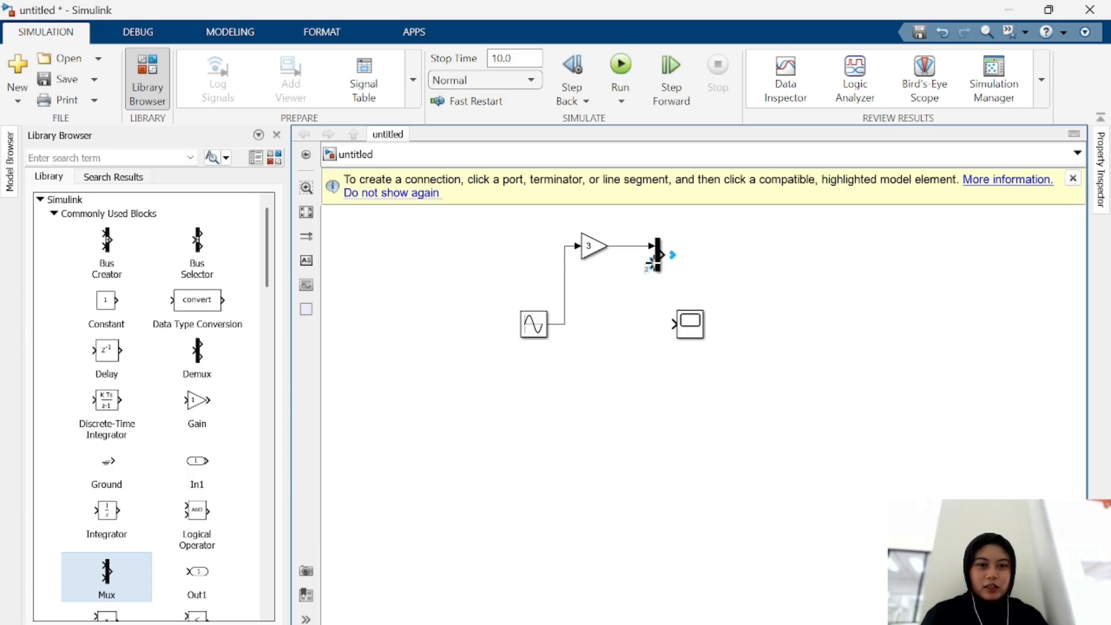
# Branch the Sine Wave signal into the Mux's second input and connect the Mux output to the repositioned Scope block
pyautogui.moveTo(651, 263); pyautogui.dragTo(564, 321)
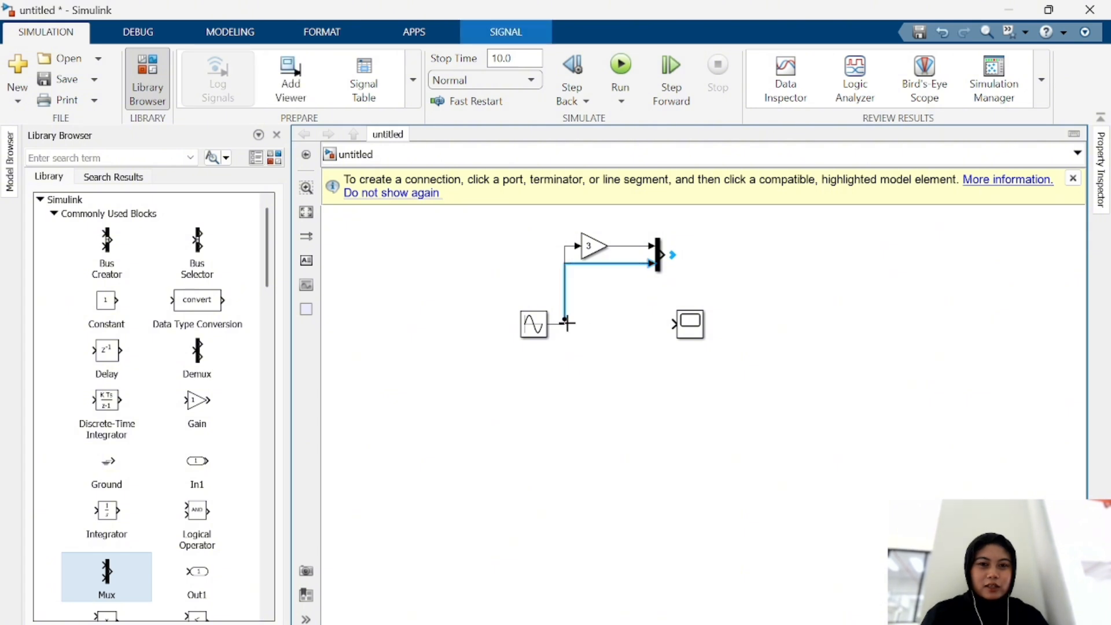
pyautogui.click(641, 377)
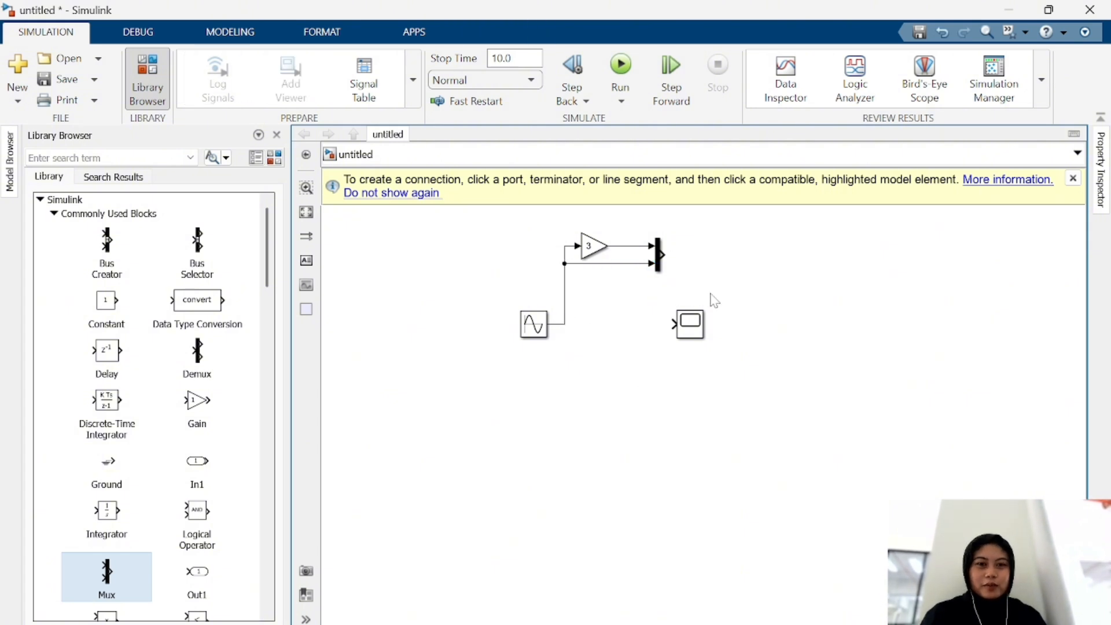
pyautogui.moveTo(688, 338); pyautogui.dragTo(758, 329)
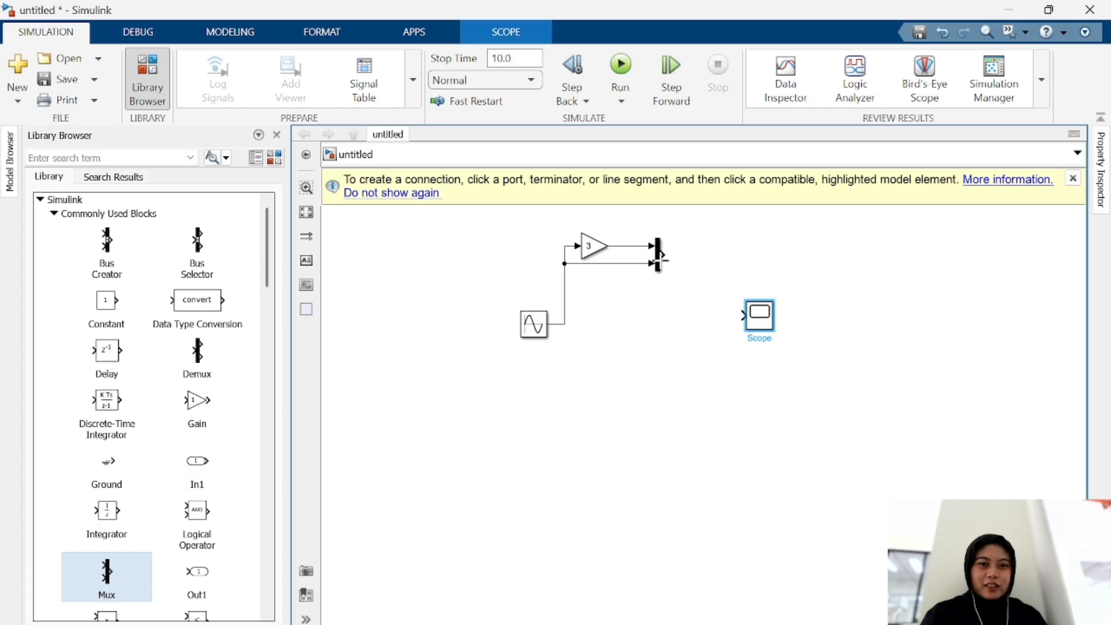
pyautogui.moveTo(662, 253); pyautogui.dragTo(735, 314)
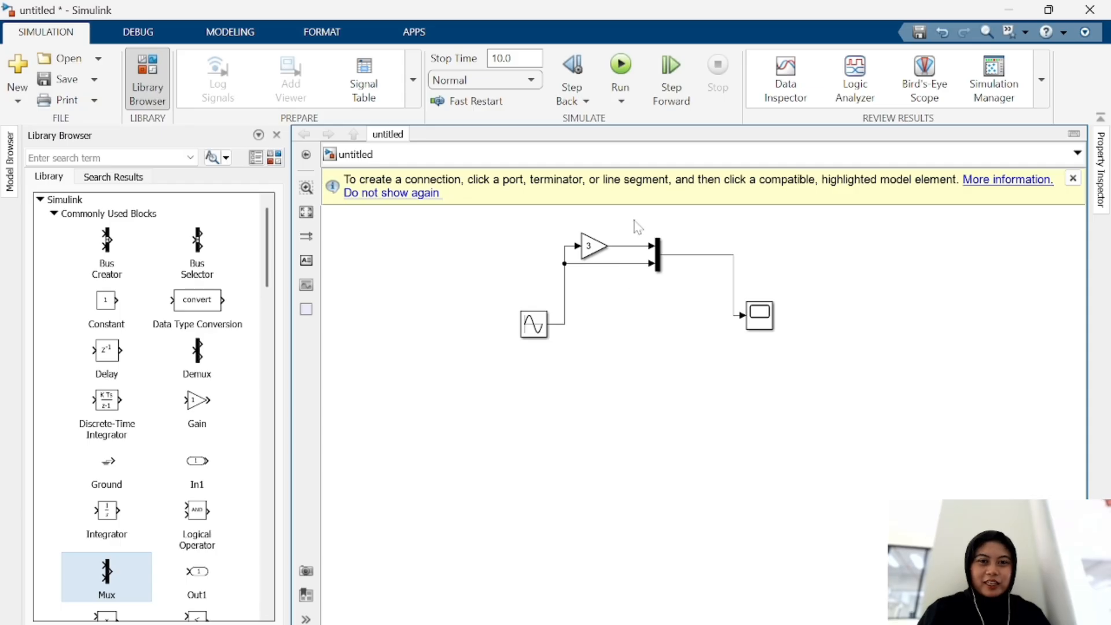
# Run the simulation and compare the original and amplified sine waves in the Scope, moving its window to check the model
pyautogui.click(620, 65)
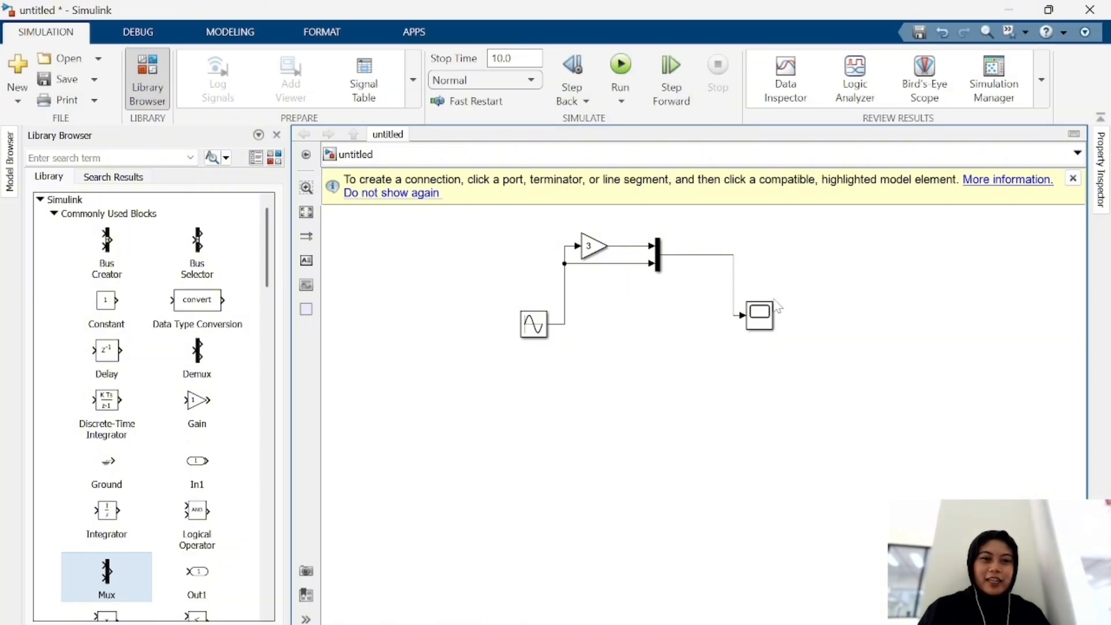
pyautogui.click(762, 324)
pyautogui.doubleClick(760, 323)
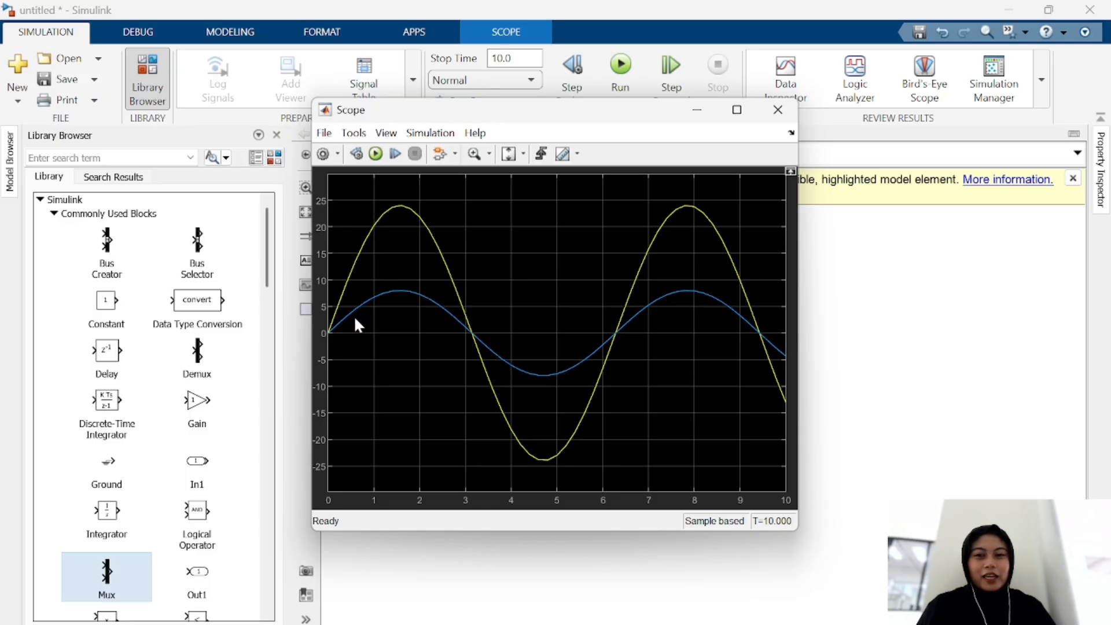
pyautogui.moveTo(504, 108); pyautogui.dragTo(829, 95)
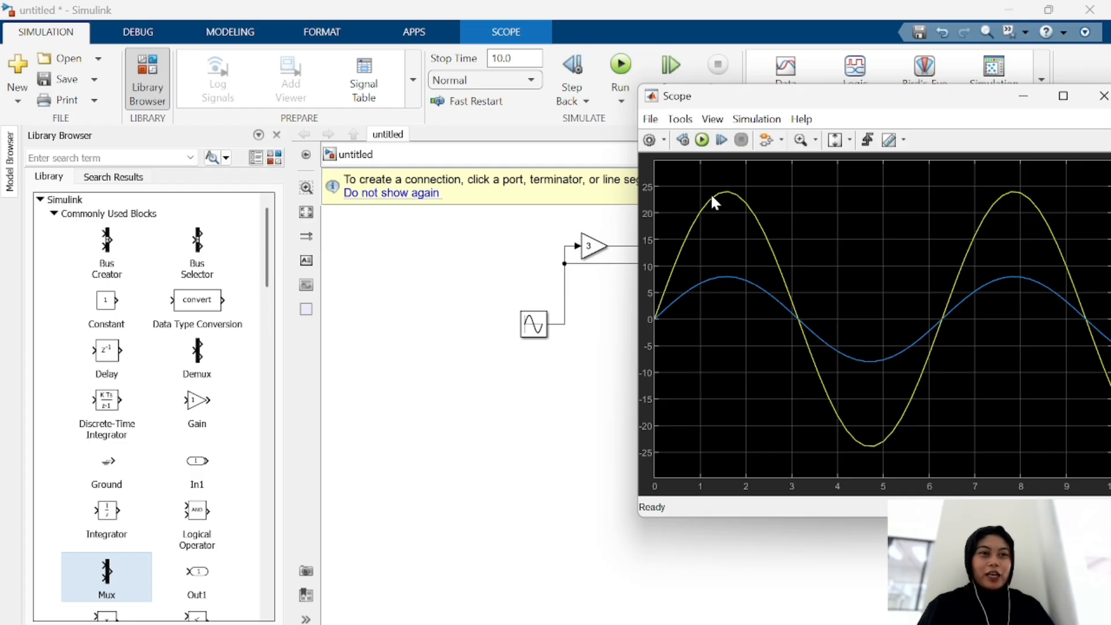
pyautogui.moveTo(928, 99); pyautogui.dragTo(751, 117)
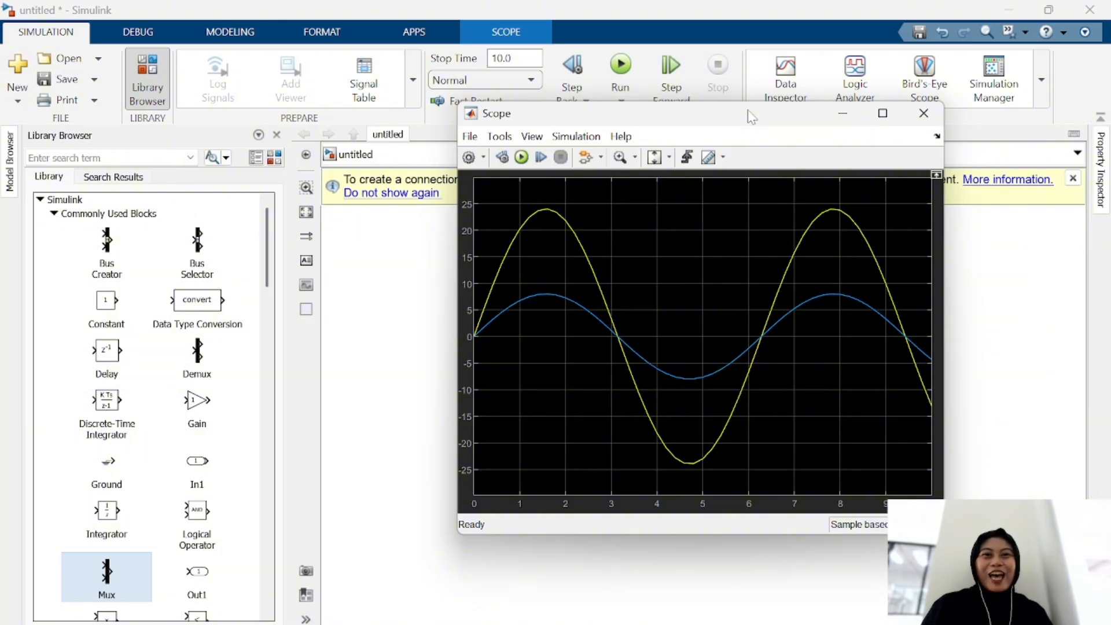
pyautogui.moveTo(750, 116); pyautogui.dragTo(713, 122)
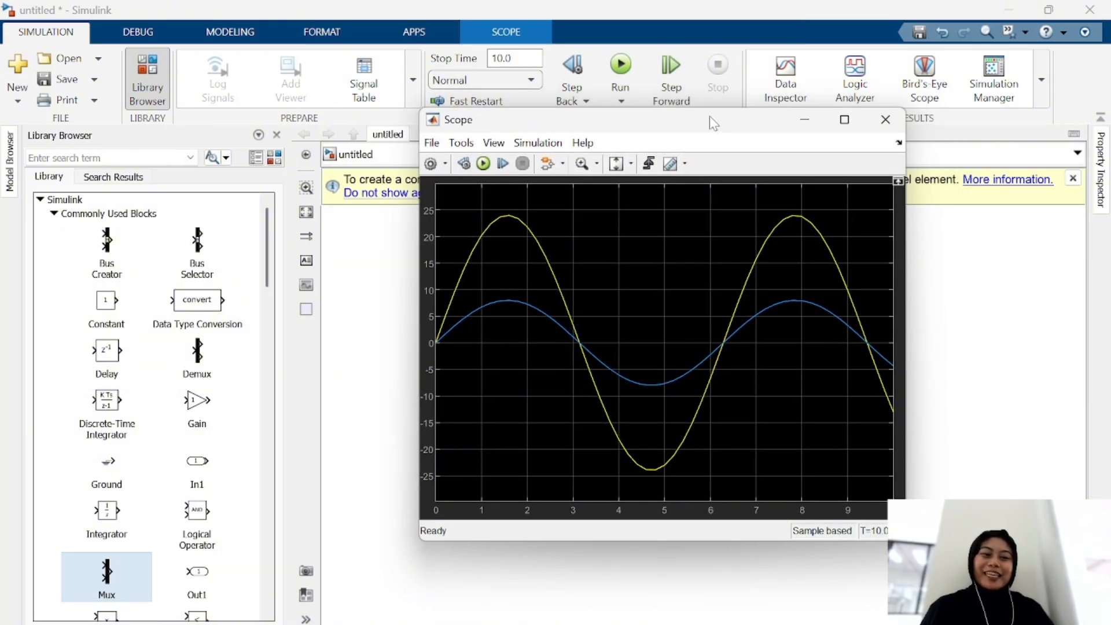